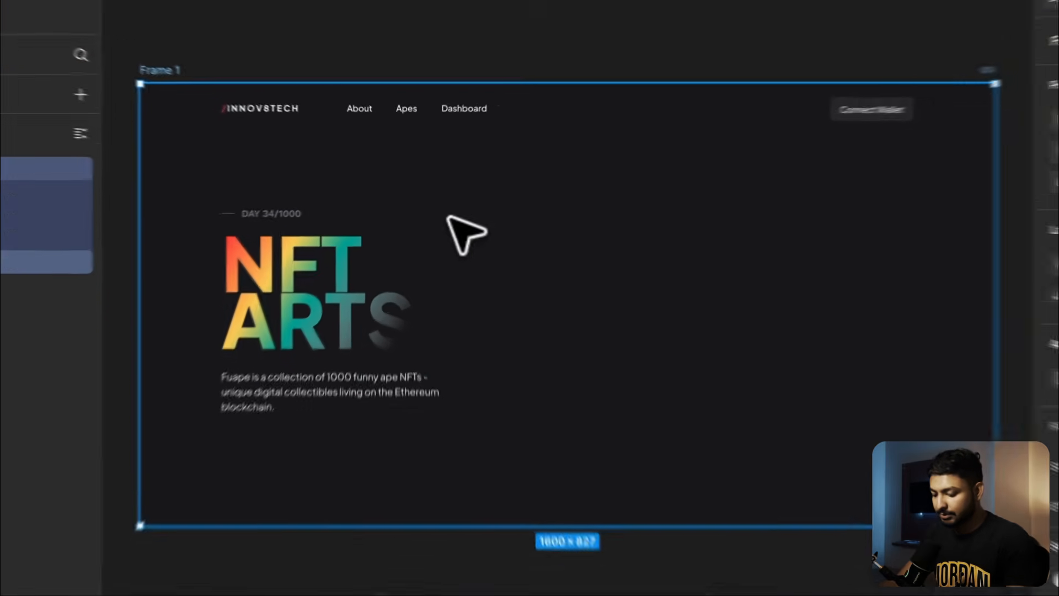
Step: Draw a new frame about 330 × 491 on the empty canvas beside the NFT Arts hero frame
scroll(520, 209, right, 1)
scroll(520, 208, down, 4)
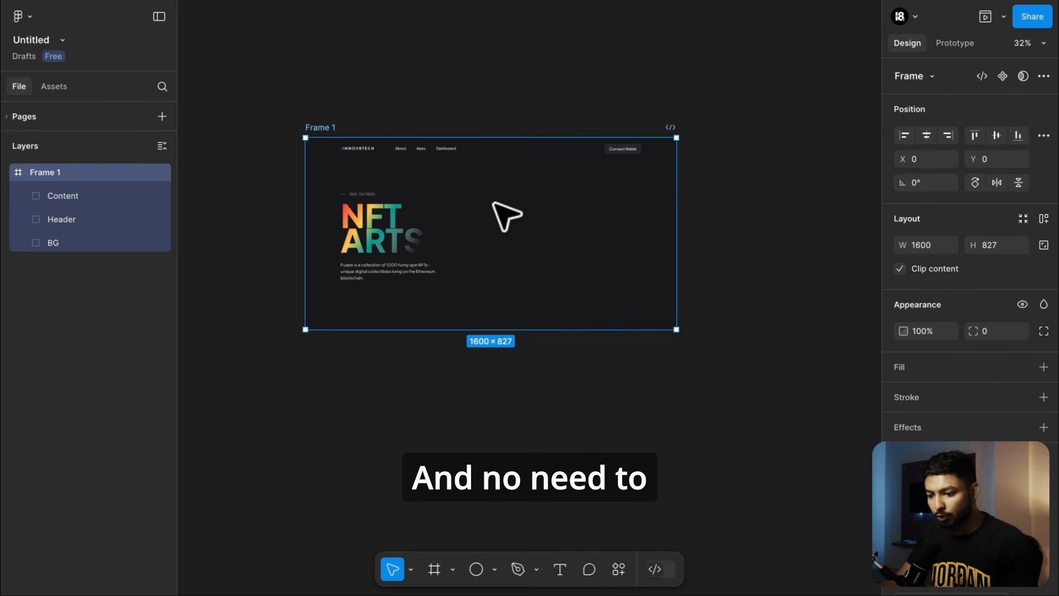
scroll(552, 204, down, 1)
scroll(551, 204, right, 1)
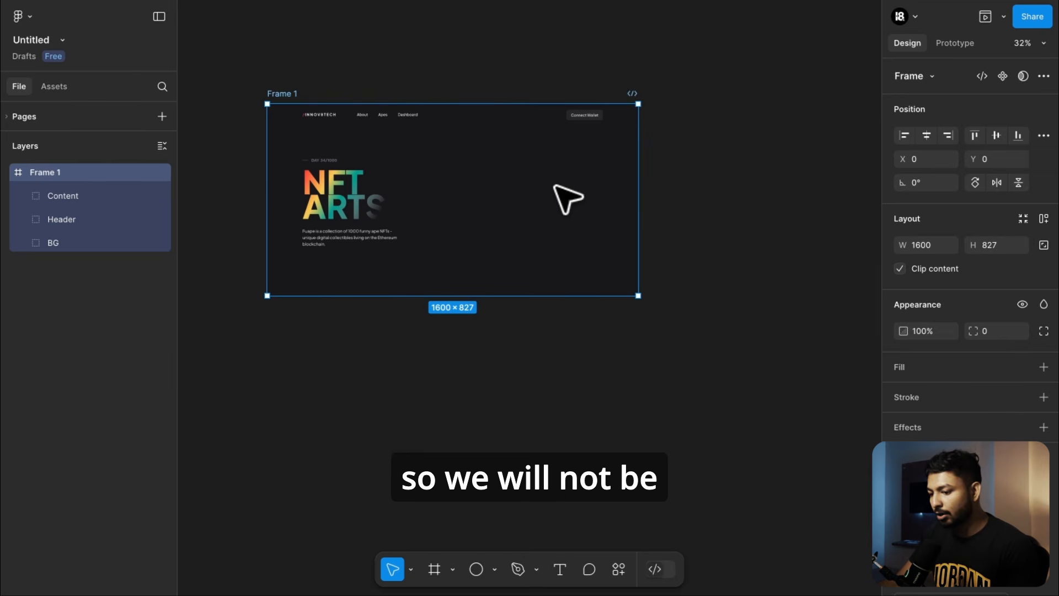
scroll(568, 198, right, 2)
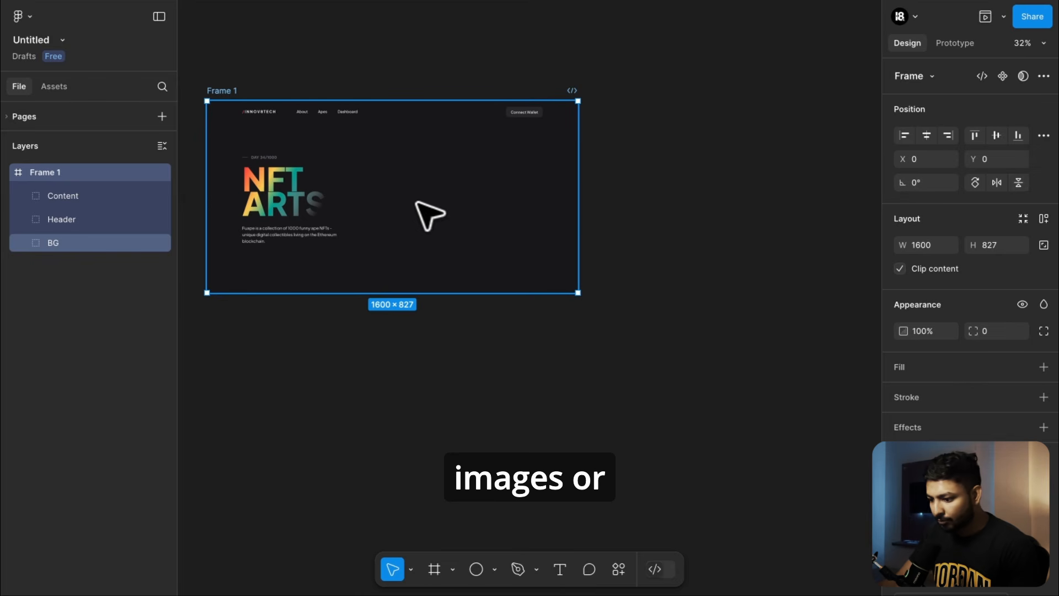
scroll(531, 197, right, 1)
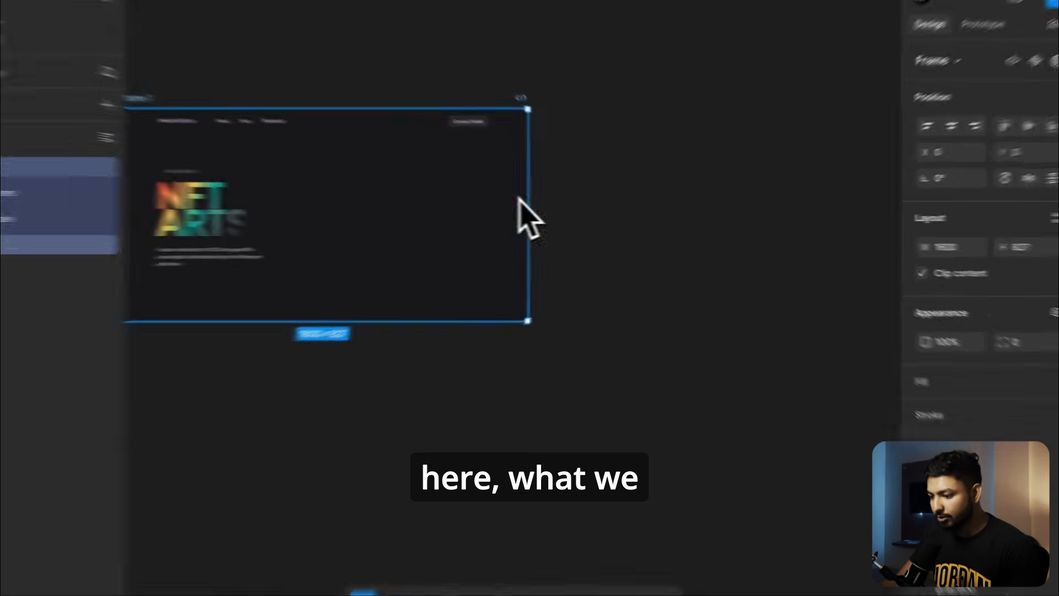
click(673, 177)
key(f)
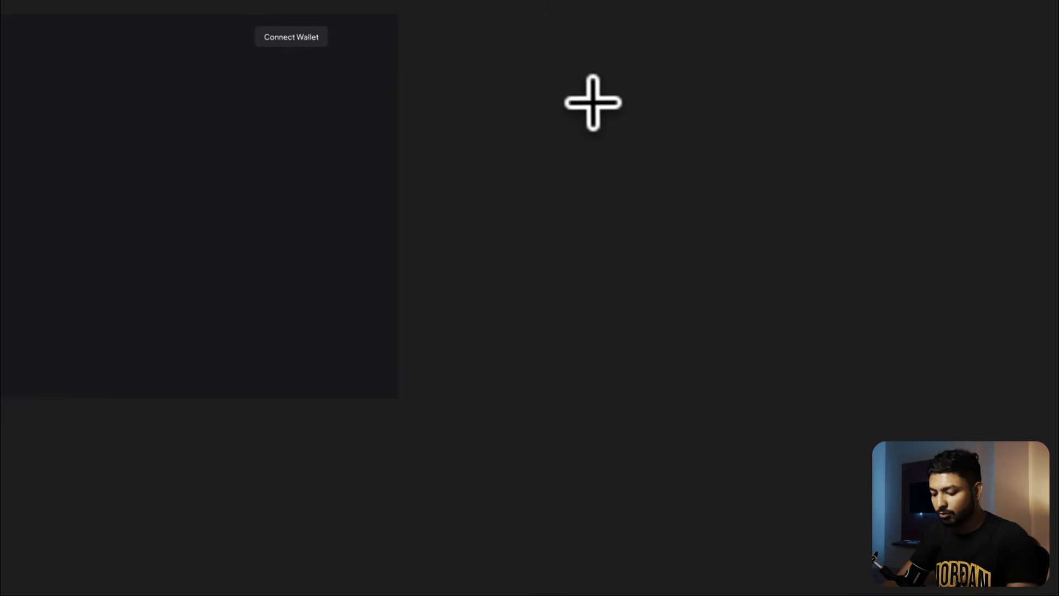
drag(574, 91, 715, 224)
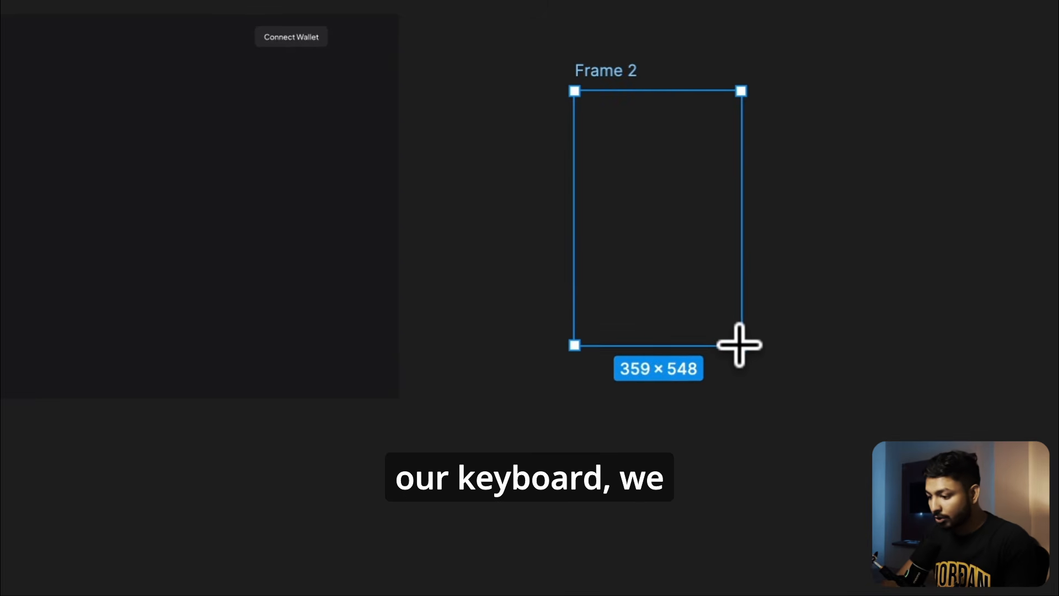
mouse_move(733, 315)
mouse_down()
mouse_move(725, 291)
mouse_move(725, 318)
mouse_up()
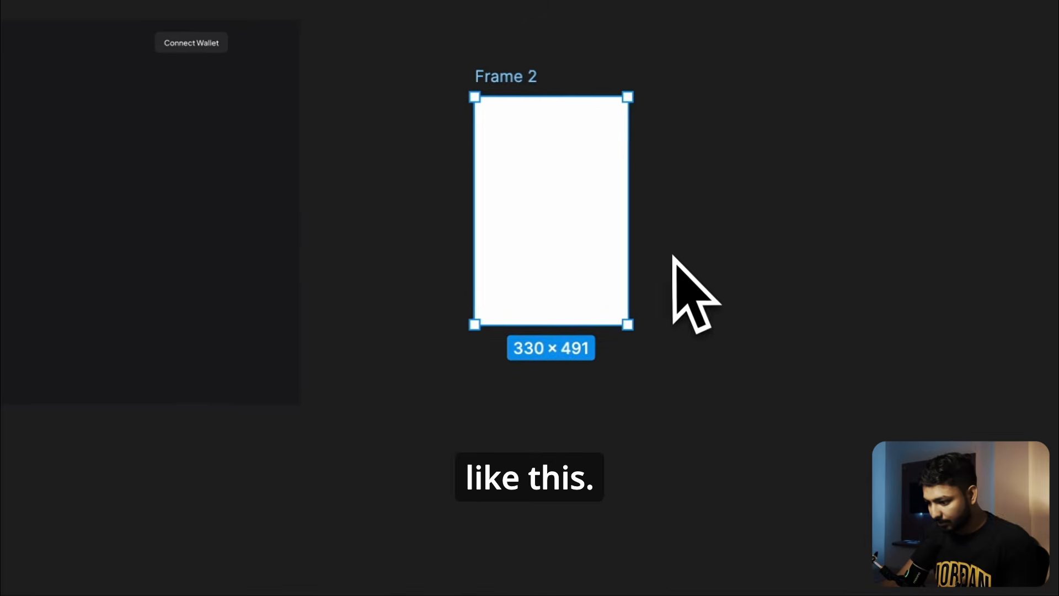
Step: Duplicate the new frame into a horizontal row of six equal frames spaced about 47 apart
drag(433, 201, 782, 193)
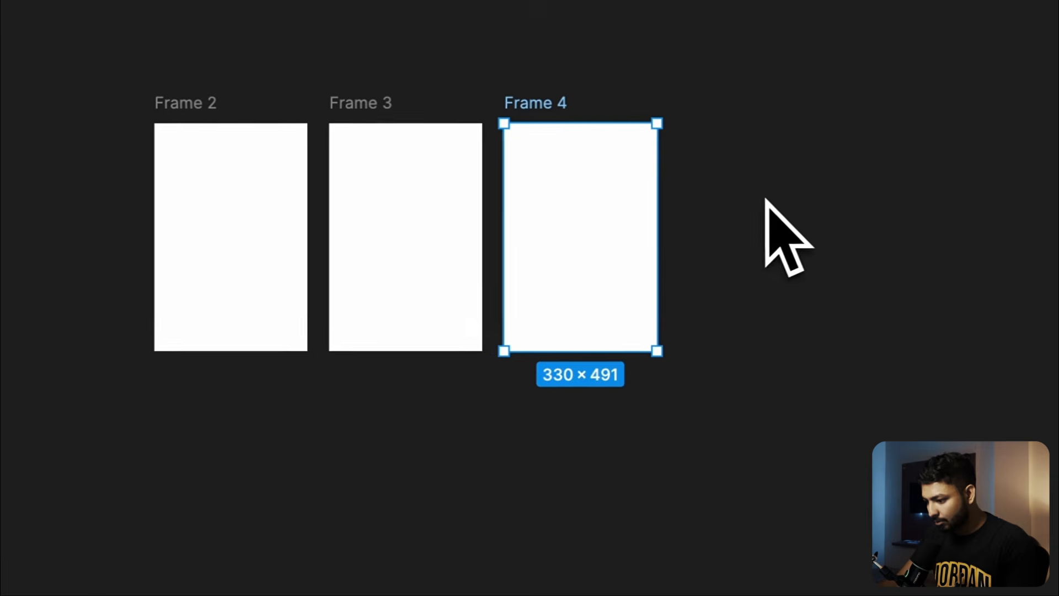
drag(270, 429, 751, 78)
drag(697, 230, 365, 126)
scroll(375, 398, left, 5)
scroll(369, 422, down, 2)
click(369, 421)
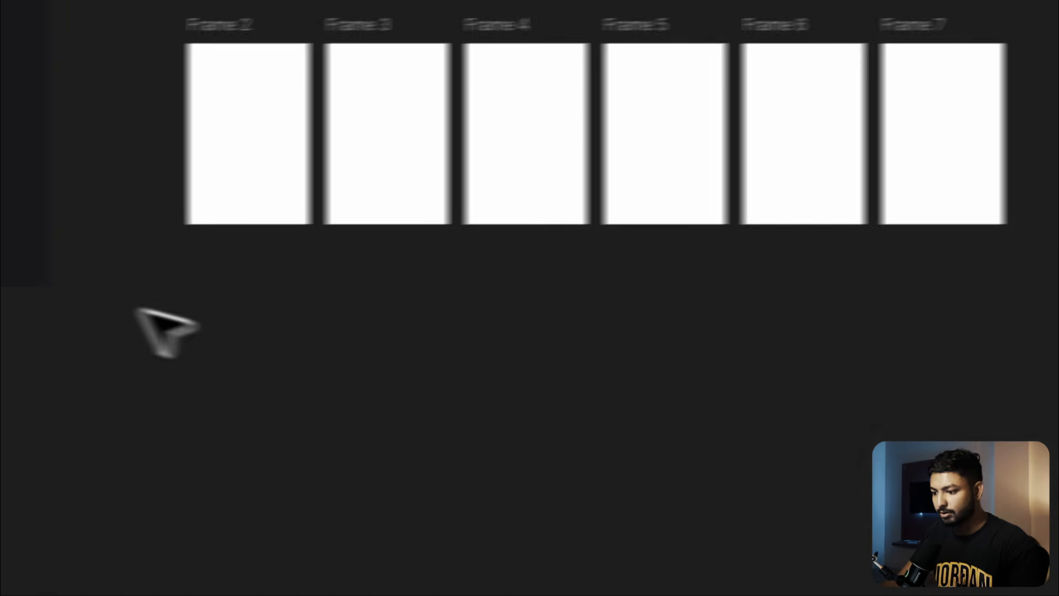
Step: Fill all six frames with random images from the abstract preset of the Unsplash plugin and close the plugin
drag(179, 290, 1048, 3)
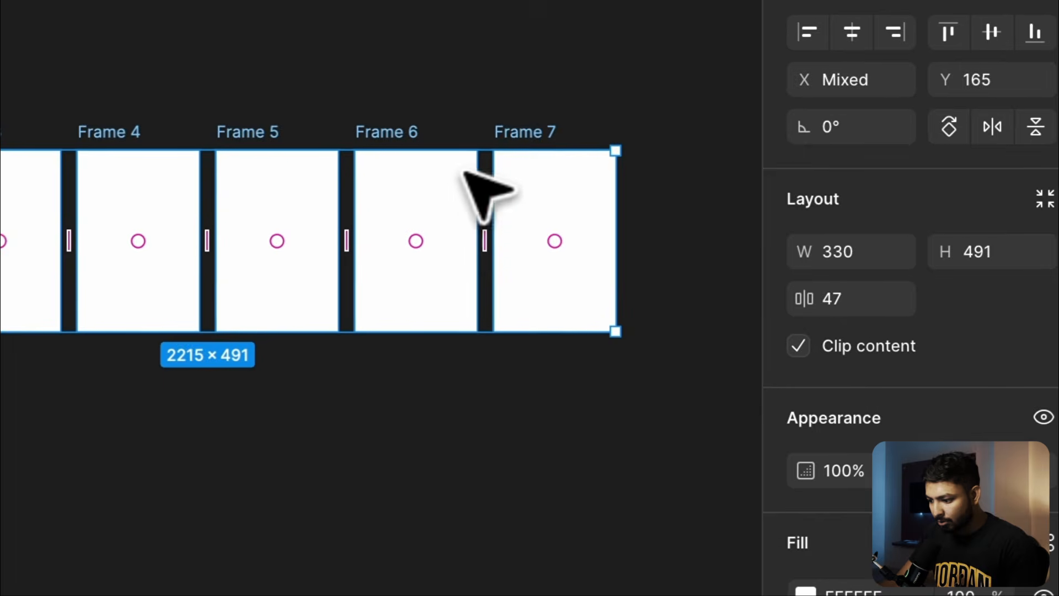
right_click(468, 176)
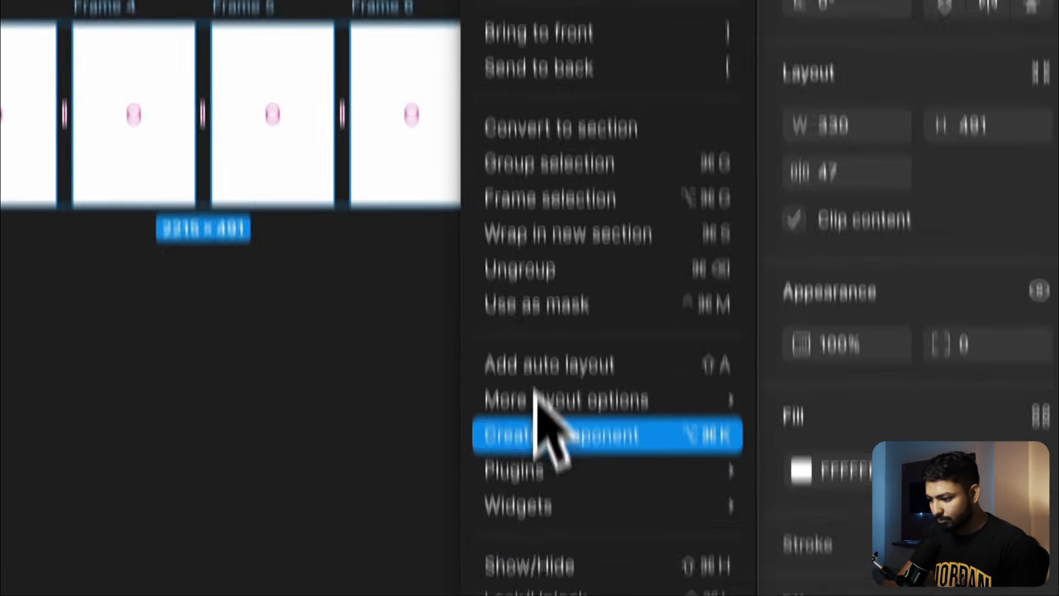
mouse_move(544, 584)
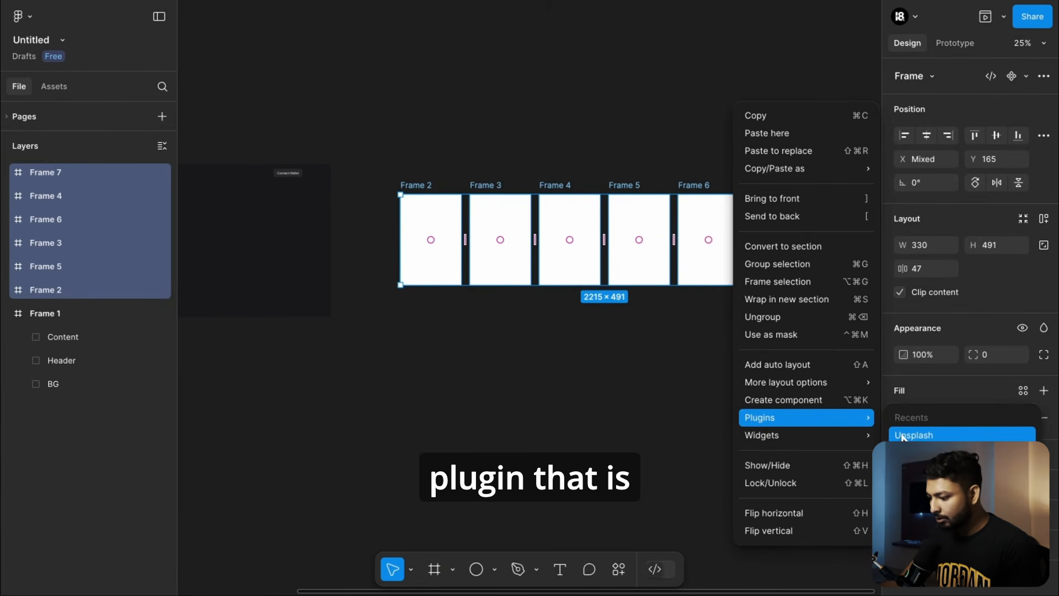
click(617, 574)
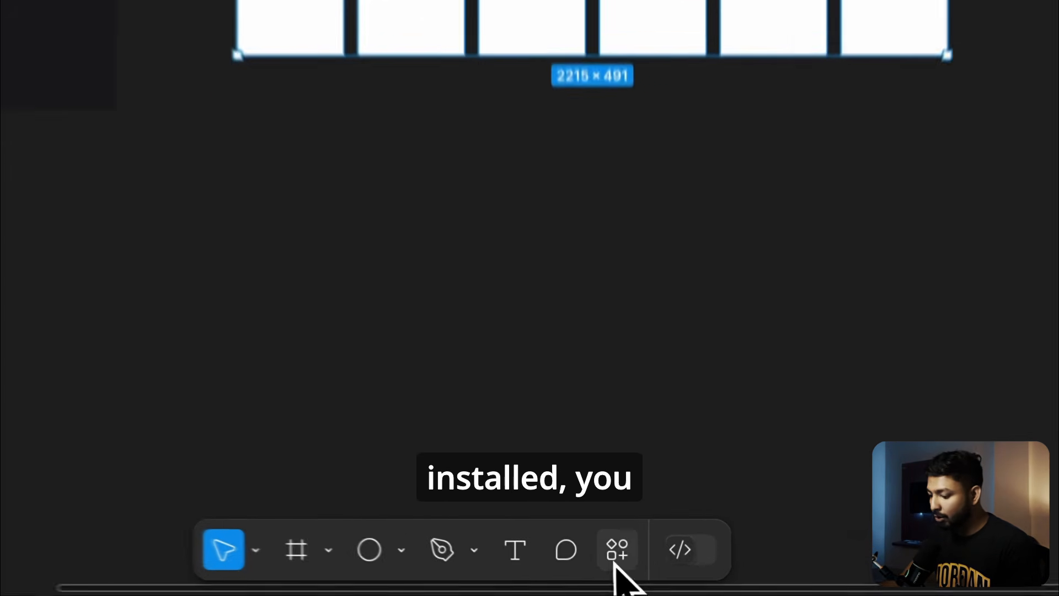
click(616, 574)
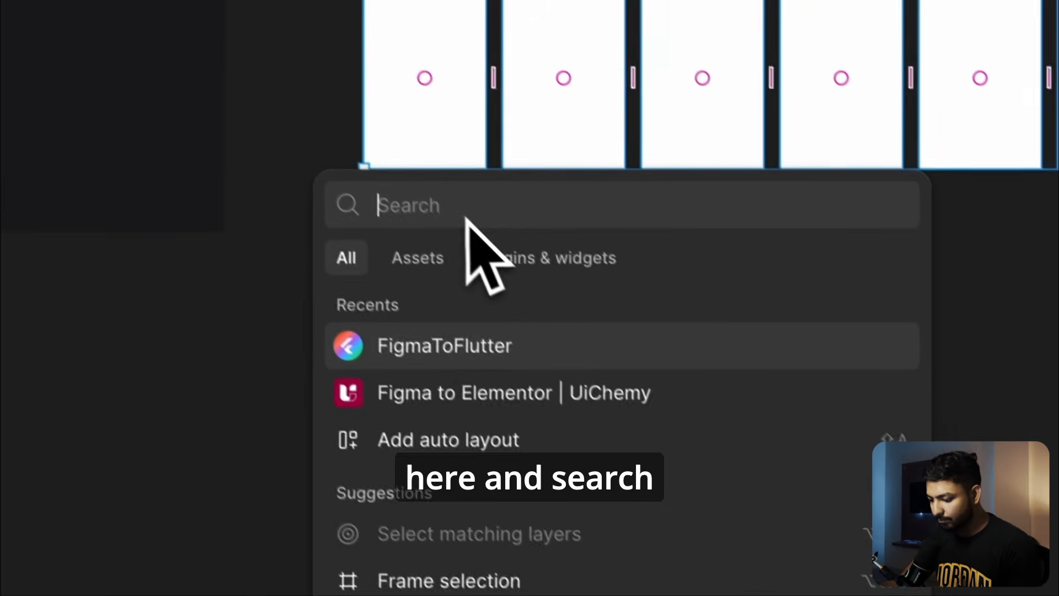
text(unspla)
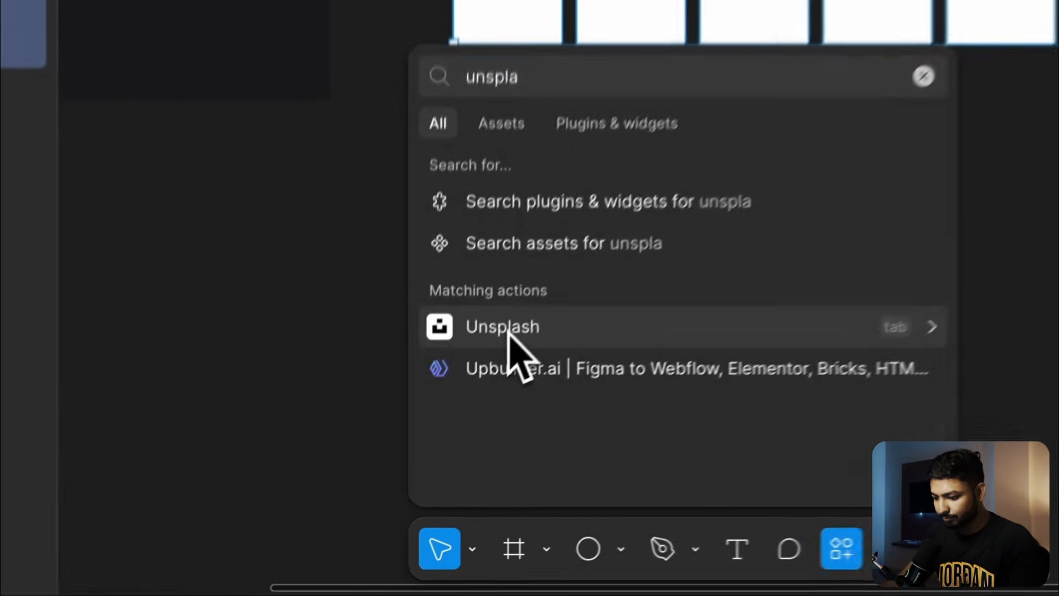
click(433, 441)
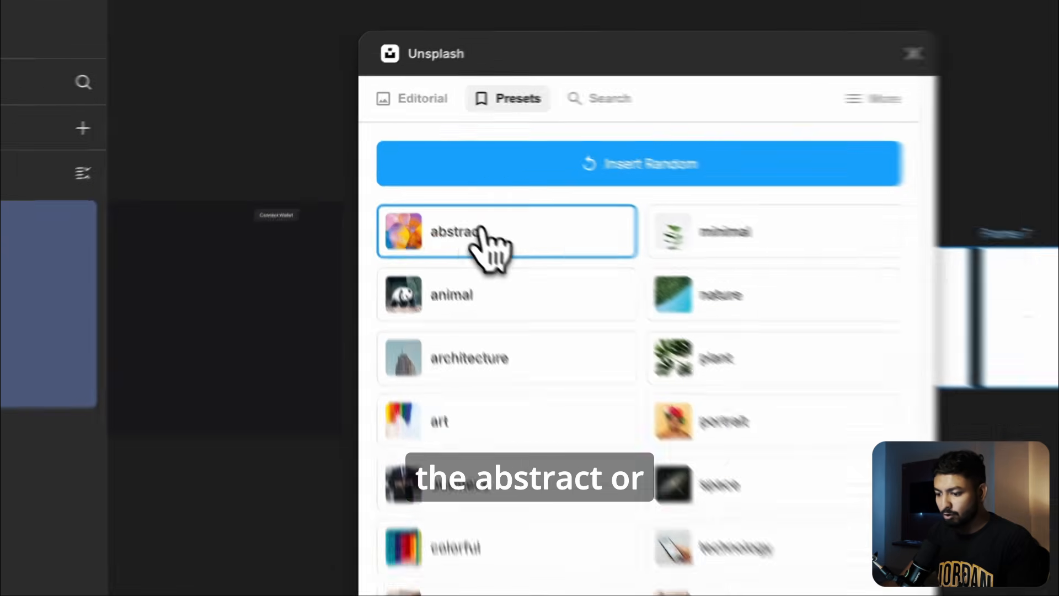
click(418, 187)
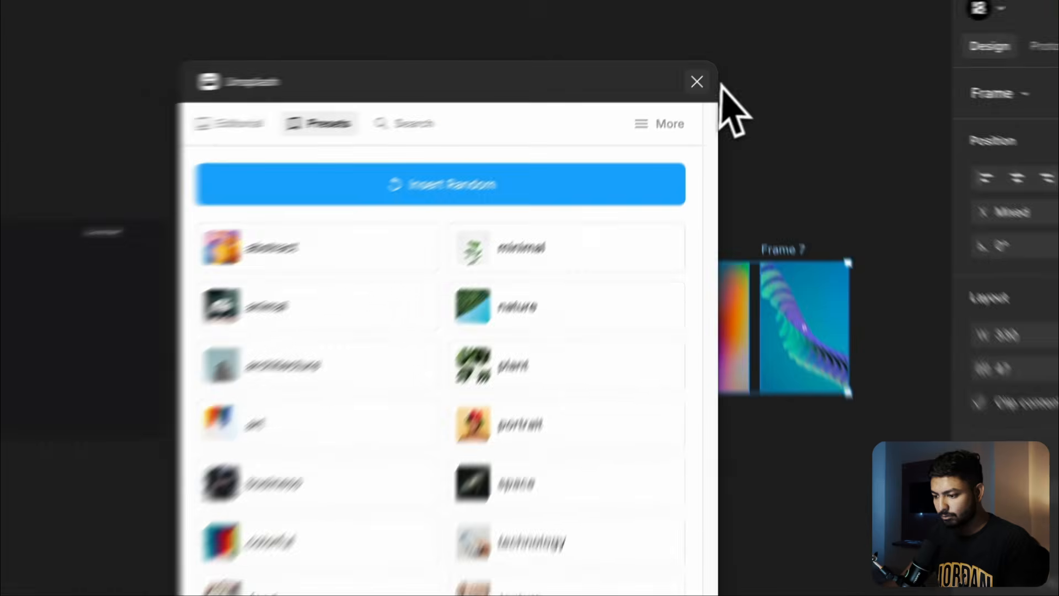
click(703, 67)
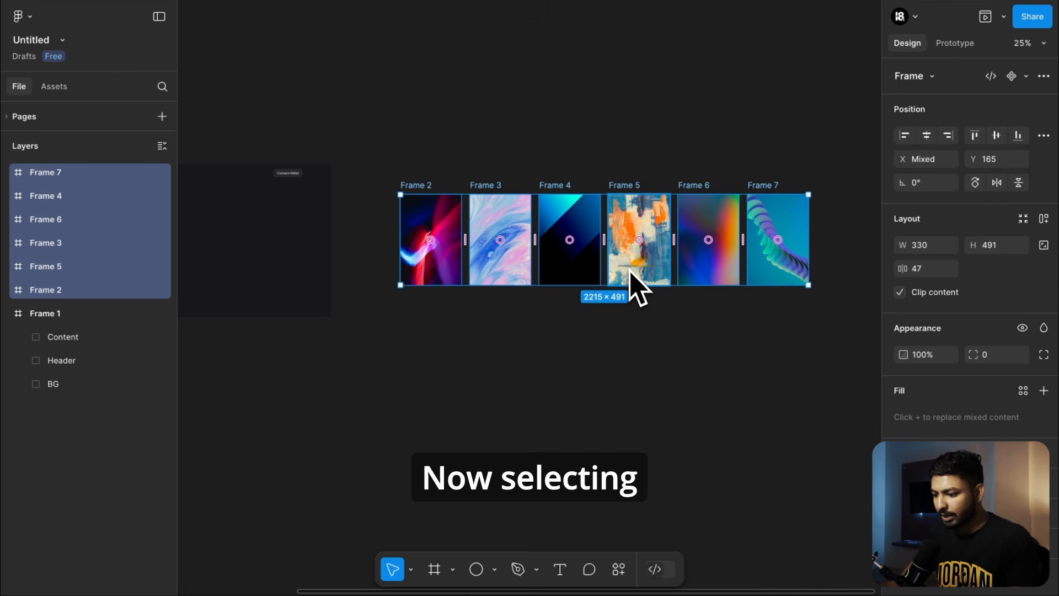
Step: Apply auto layout to the six image frames and wrap the resulting row in an outer frame
key(shift+a)
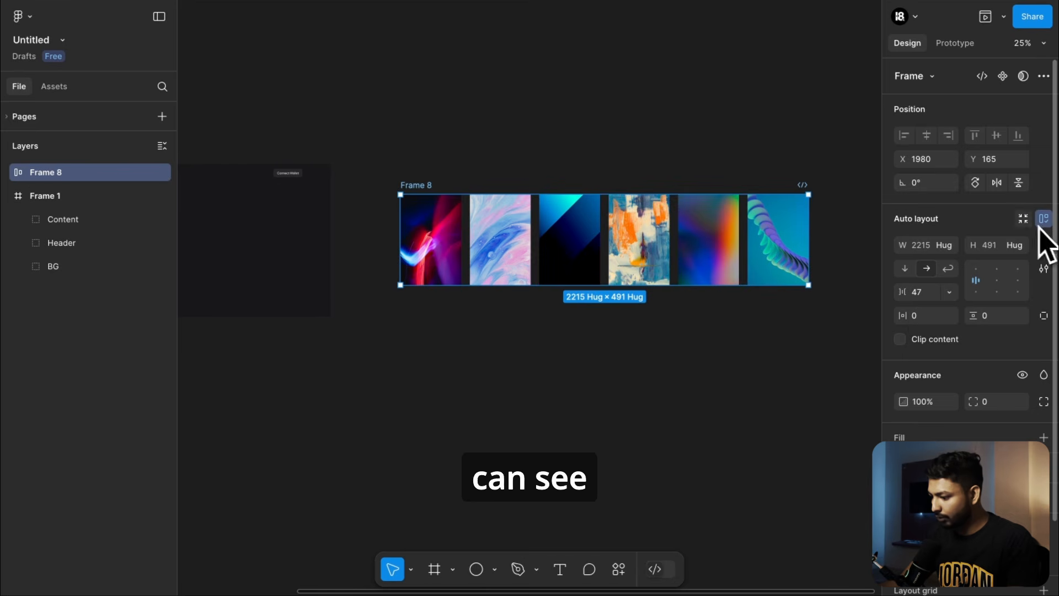
right_click(495, 239)
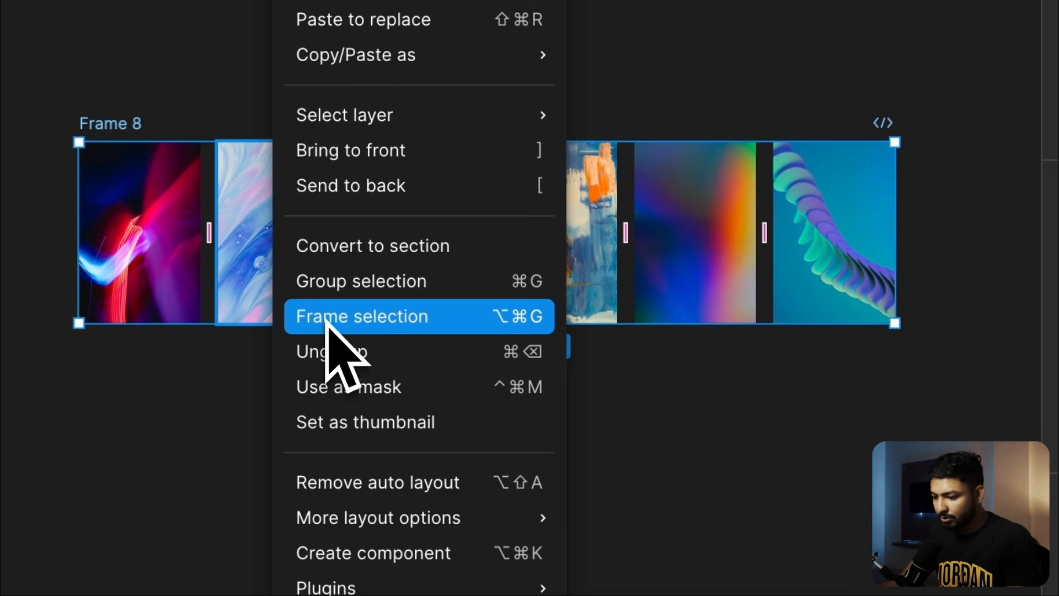
click(326, 324)
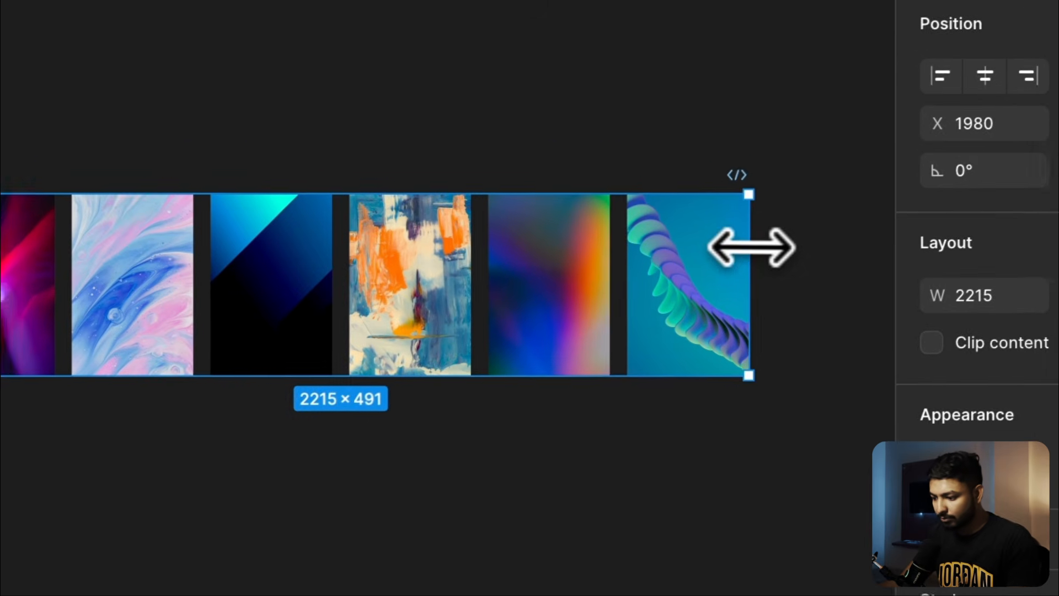
Step: Narrow the outer frame to 1084 wide so it covers the first three images, and set its overflow to horizontal scrolling
drag(895, 201, 824, 205)
drag(672, 259, 318, 284)
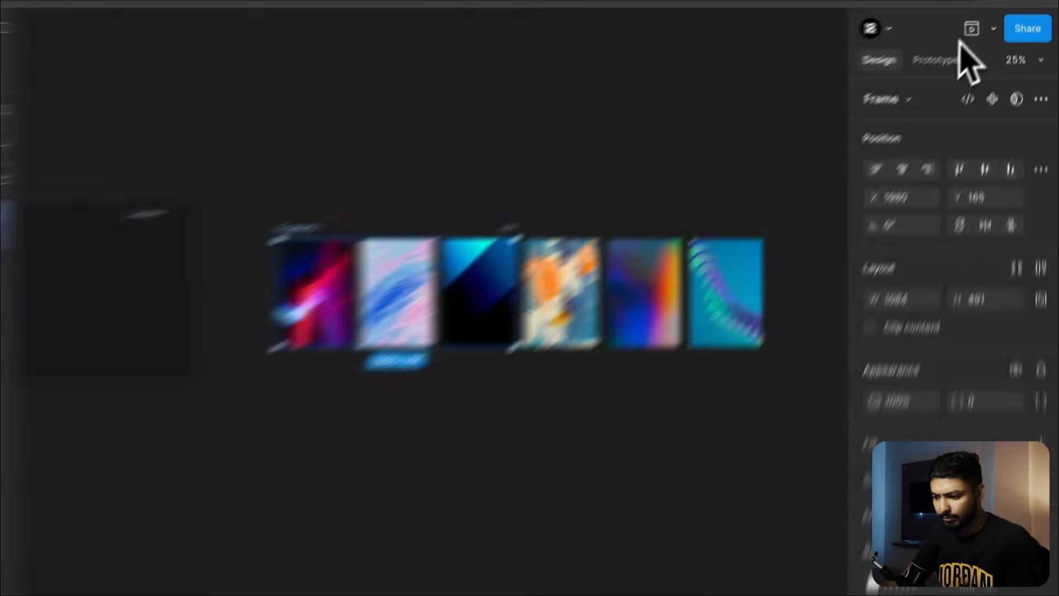
click(955, 43)
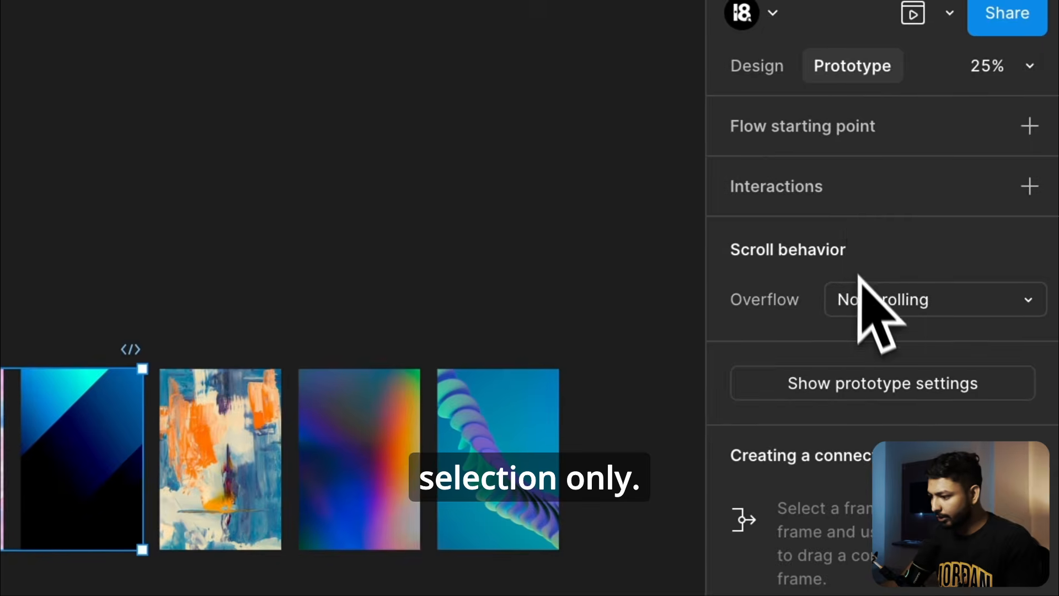
click(863, 295)
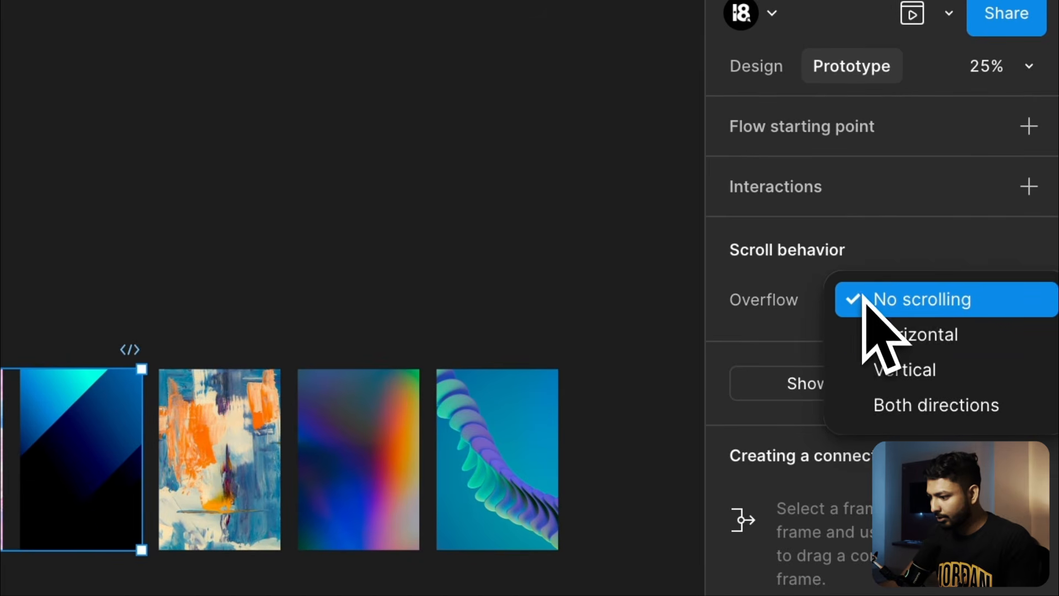
click(890, 345)
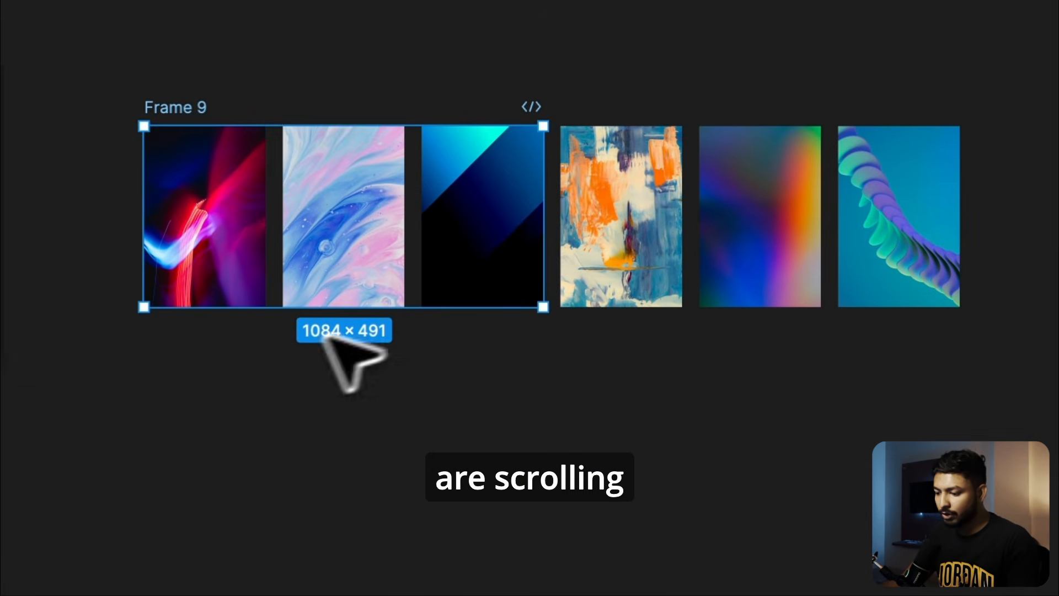
click(288, 345)
click(771, 55)
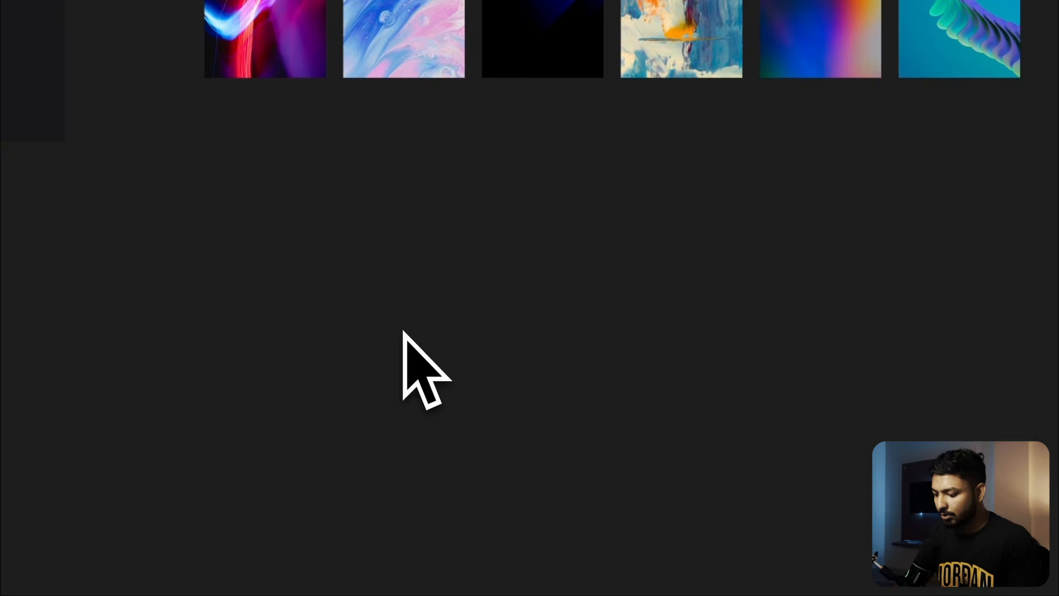
Step: Draw an ellipse about 2213 × 154 below the image row and fill it with the hero frame's sampled dark background colour
key(o)
drag(205, 143, 660, 176)
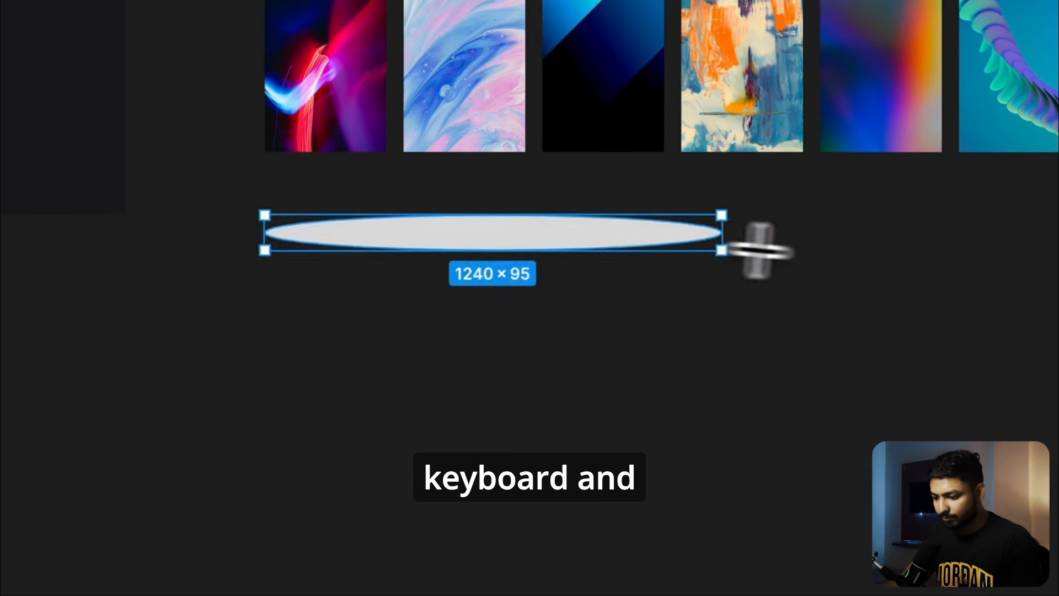
mouse_move(760, 250)
mouse_down()
mouse_move(667, 237)
mouse_move(671, 264)
mouse_move(667, 246)
mouse_up()
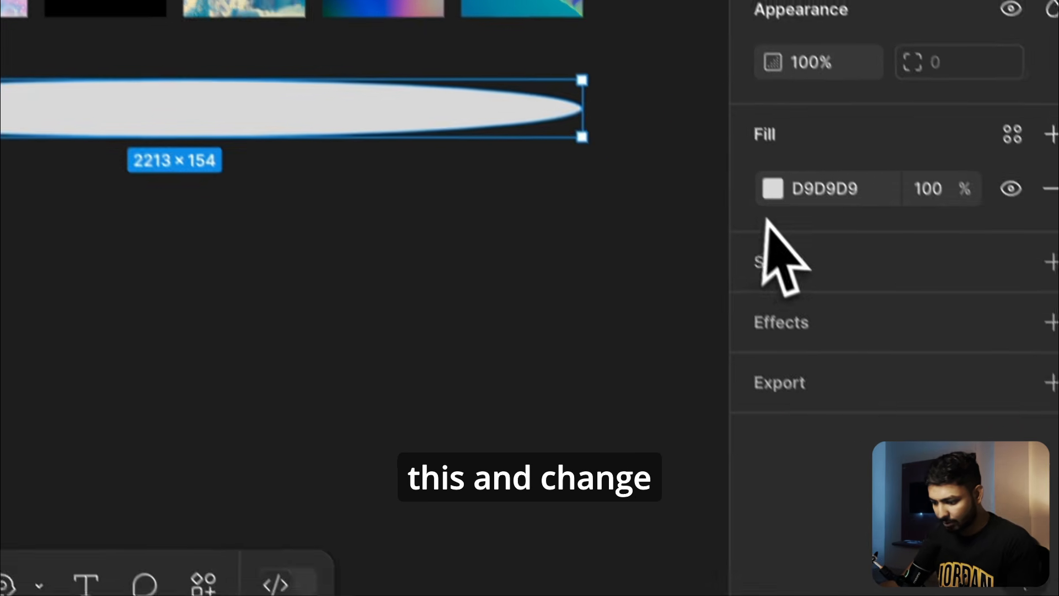
click(858, 300)
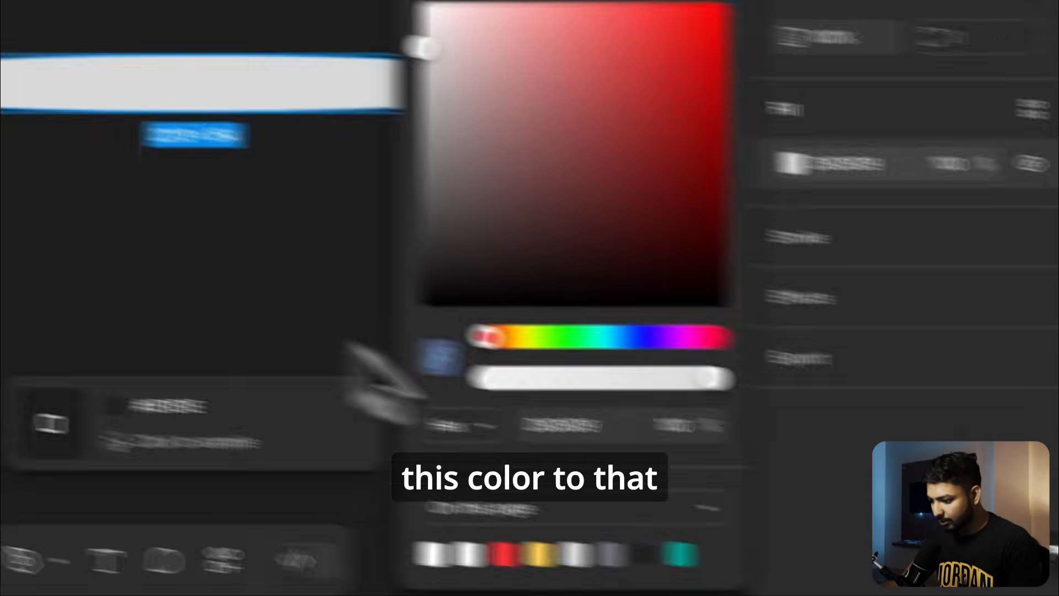
click(193, 50)
click(646, 452)
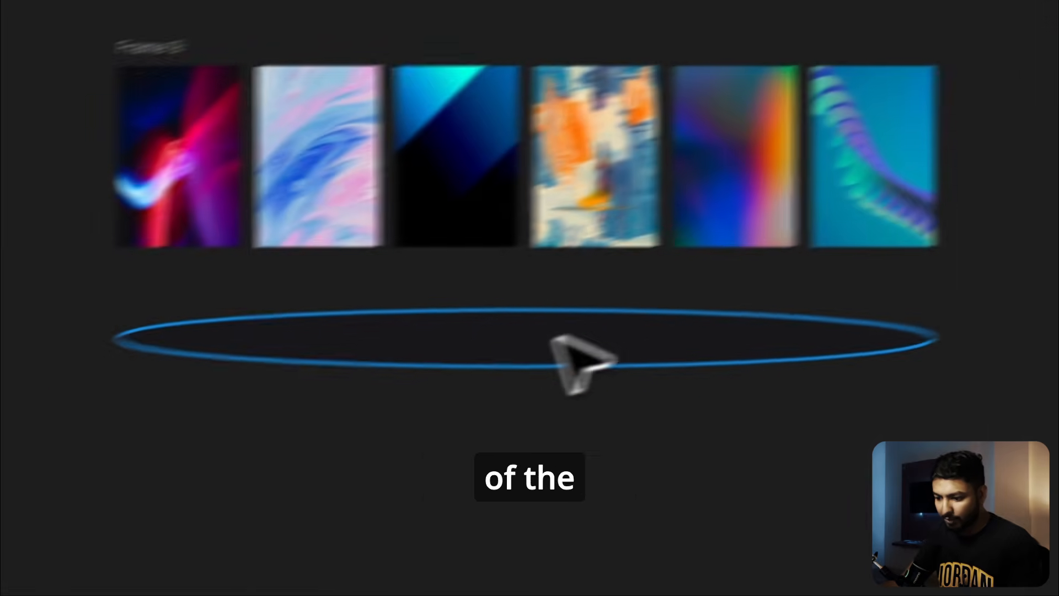
Step: Duplicate the dark ellipse and place the copy above the image row, aligned with the row's ends
click(557, 348)
drag(528, 364, 540, 37)
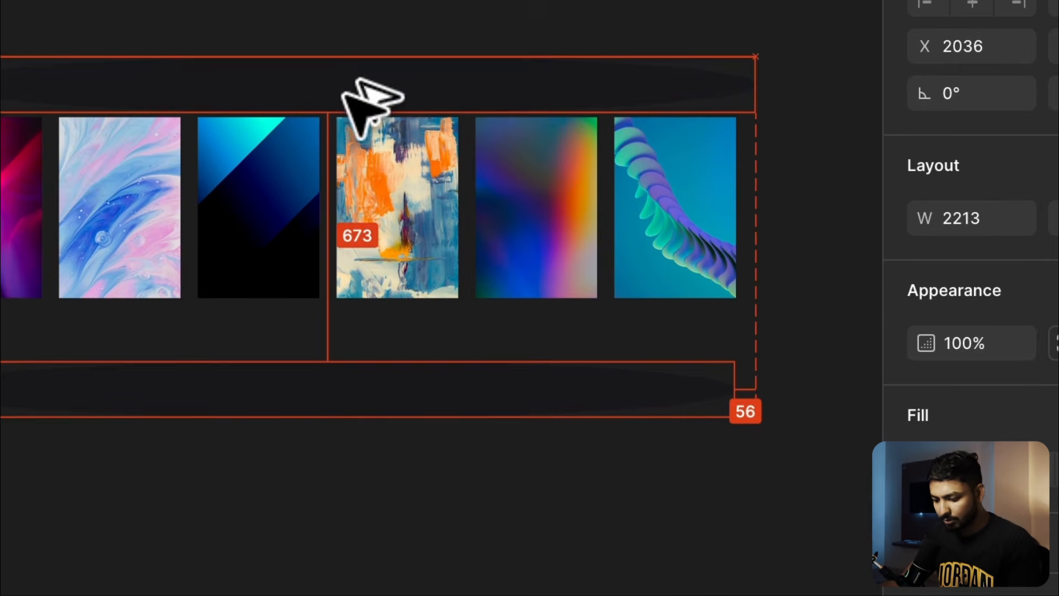
drag(343, 93, 325, 60)
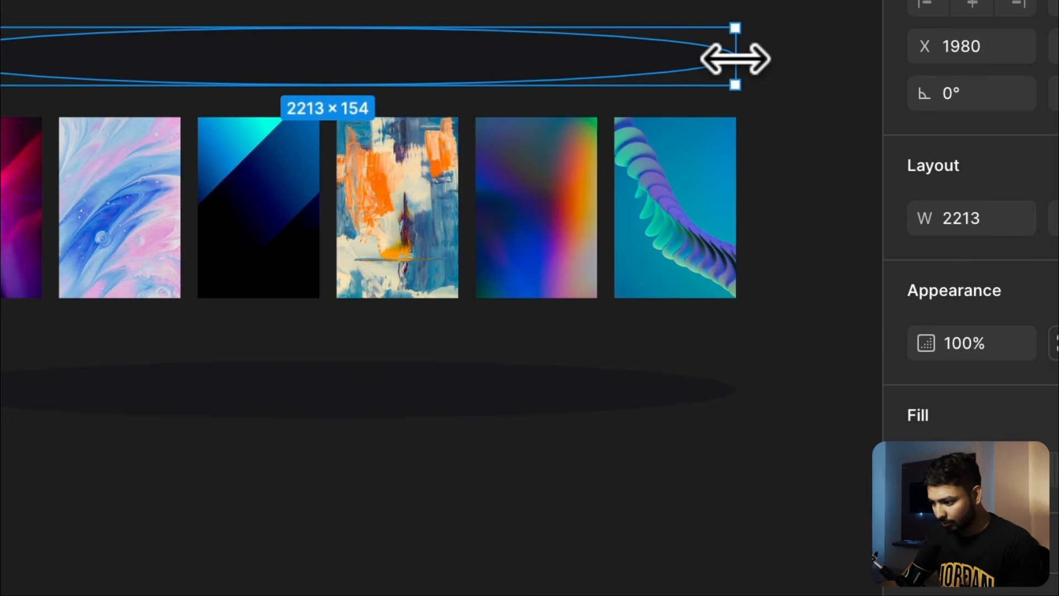
Step: Widen both the upper and the lower ellipse to 2329, keeping their left ends aligned with the image row
drag(735, 58, 774, 55)
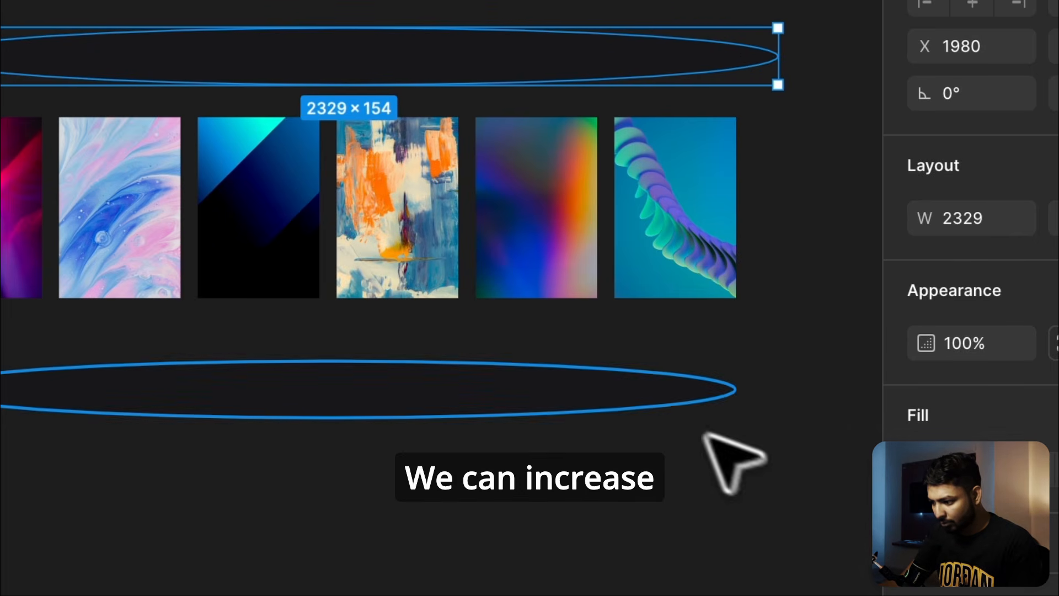
click(655, 386)
drag(547, 394, 556, 393)
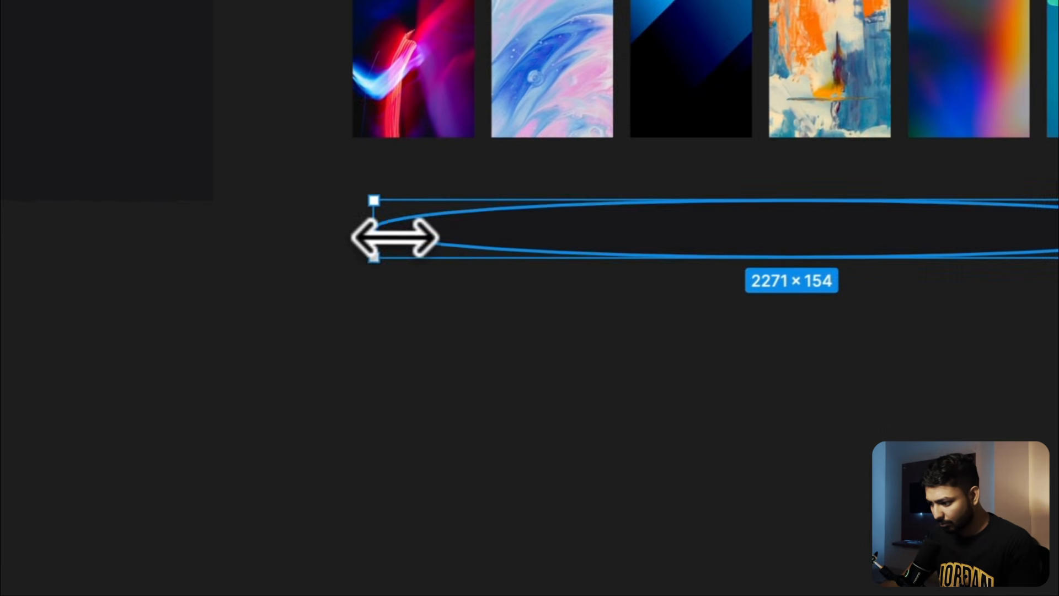
drag(386, 232, 361, 235)
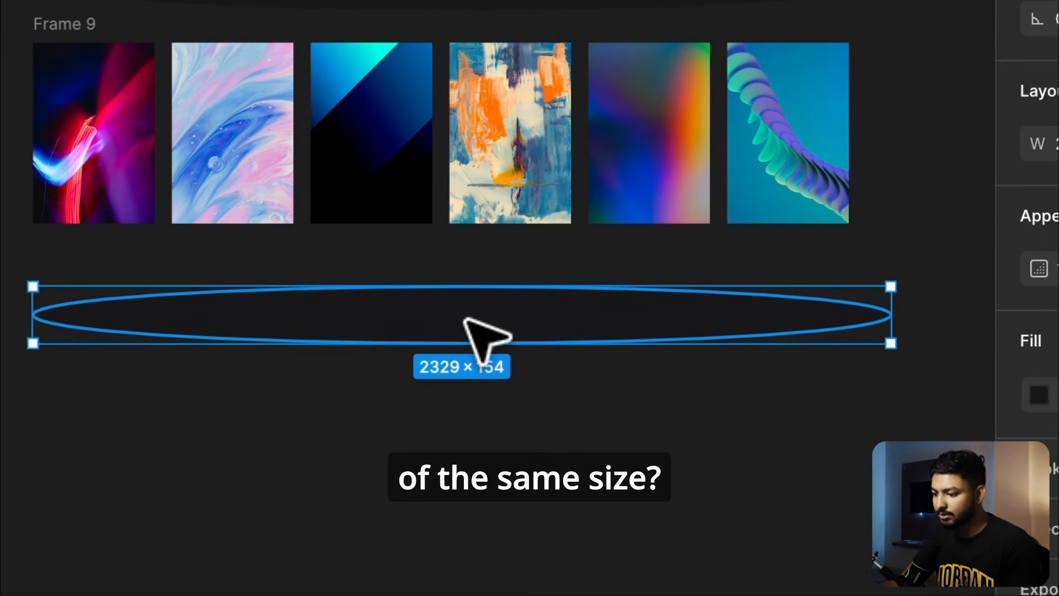
Step: Move the lower ellipse up and the upper ellipse down so they cover the bottom and top edges of the six images
drag(485, 333, 476, 261)
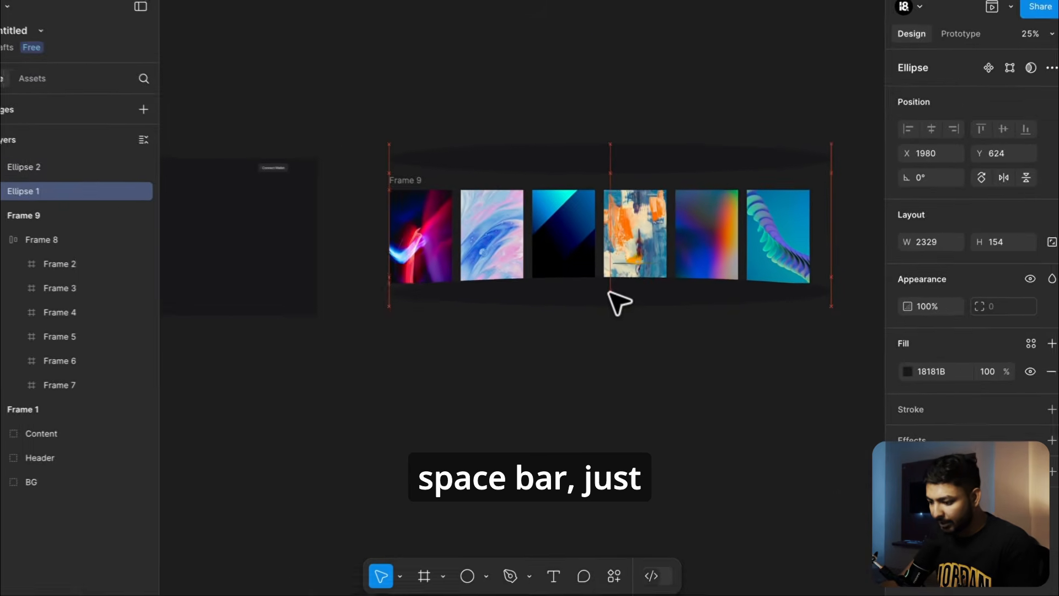
drag(609, 292, 611, 288)
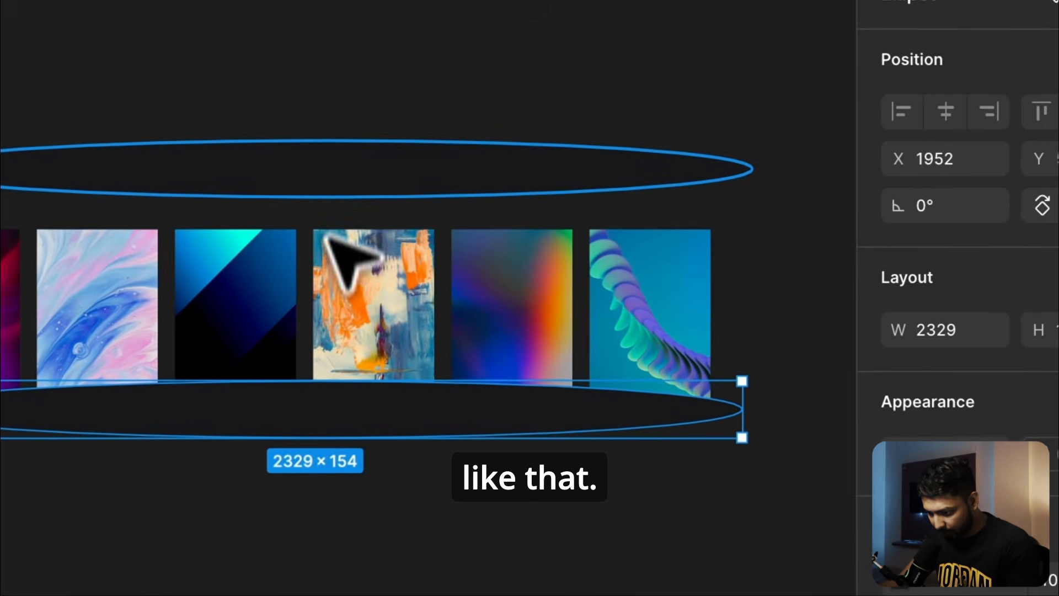
click(611, 165)
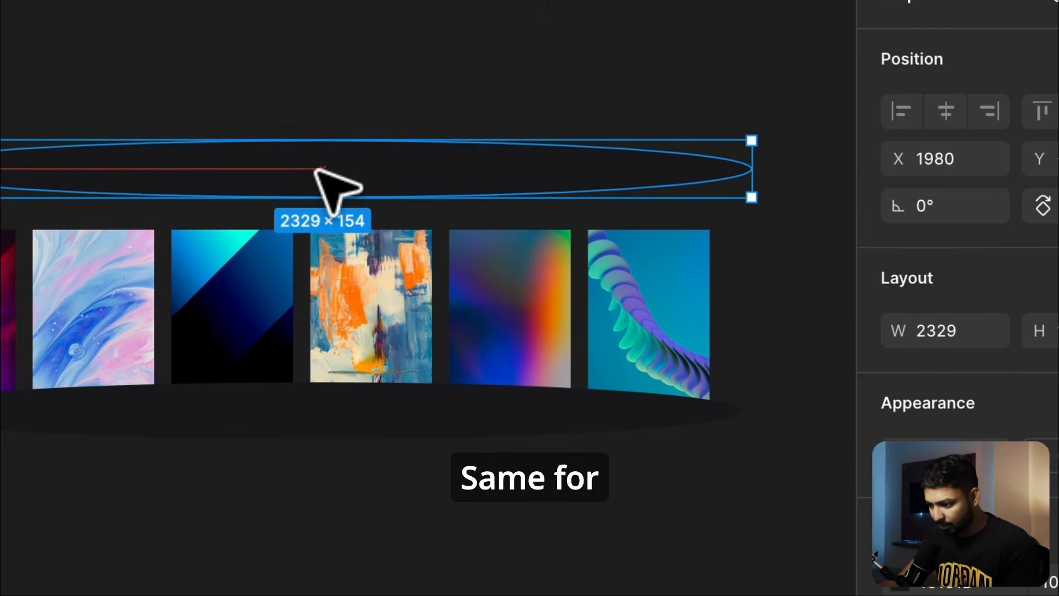
drag(316, 169, 322, 394)
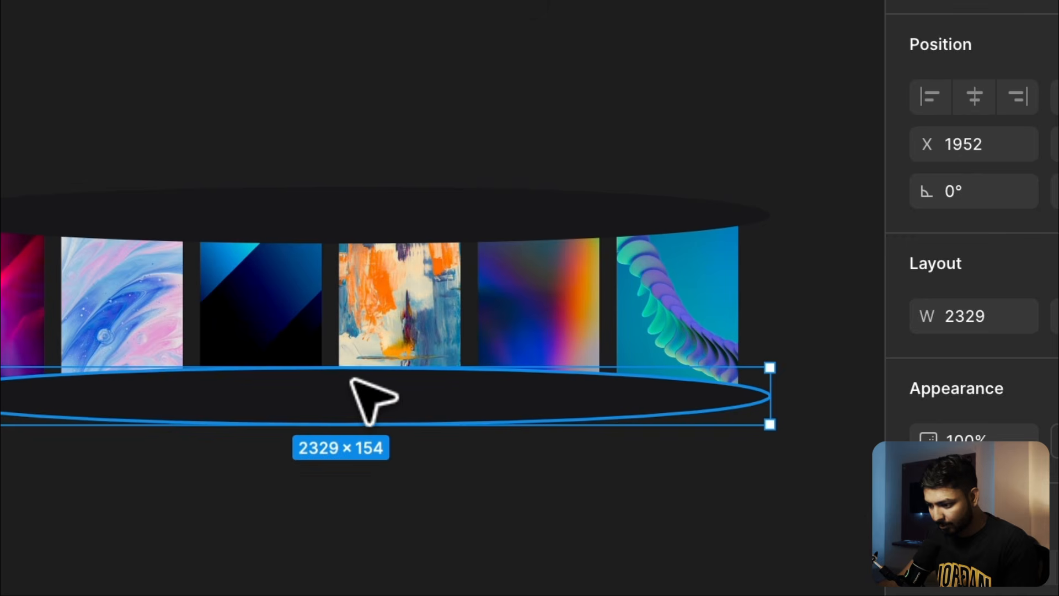
click(343, 377)
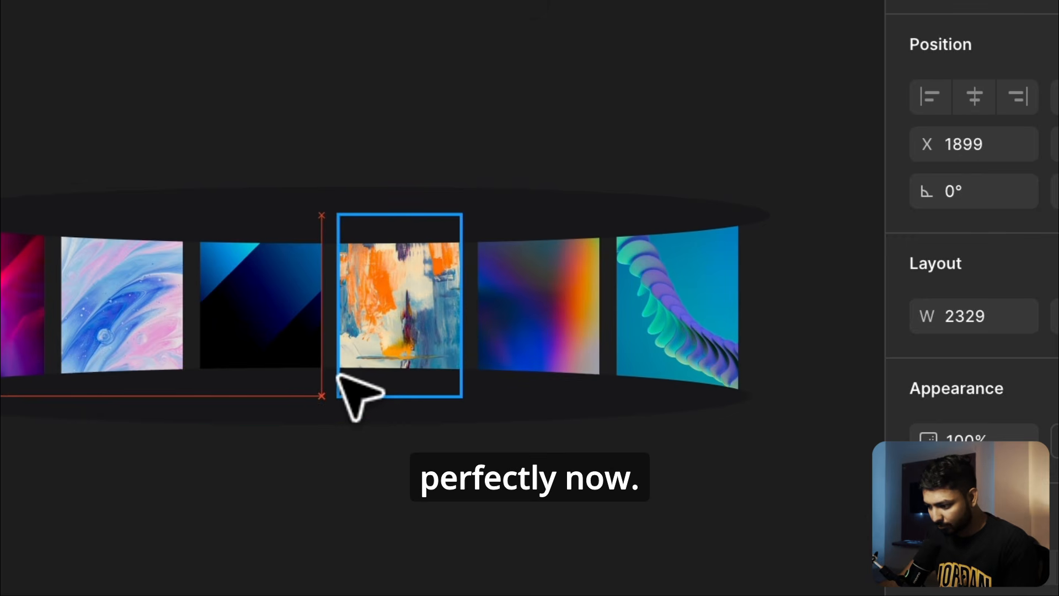
click(343, 377)
click(563, 477)
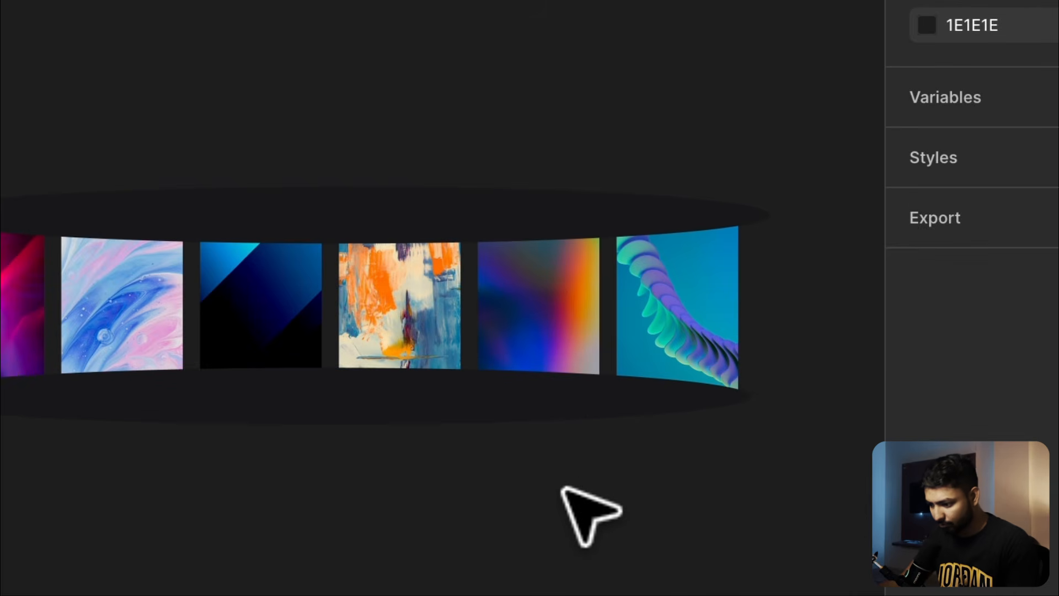
drag(347, 394, 353, 395)
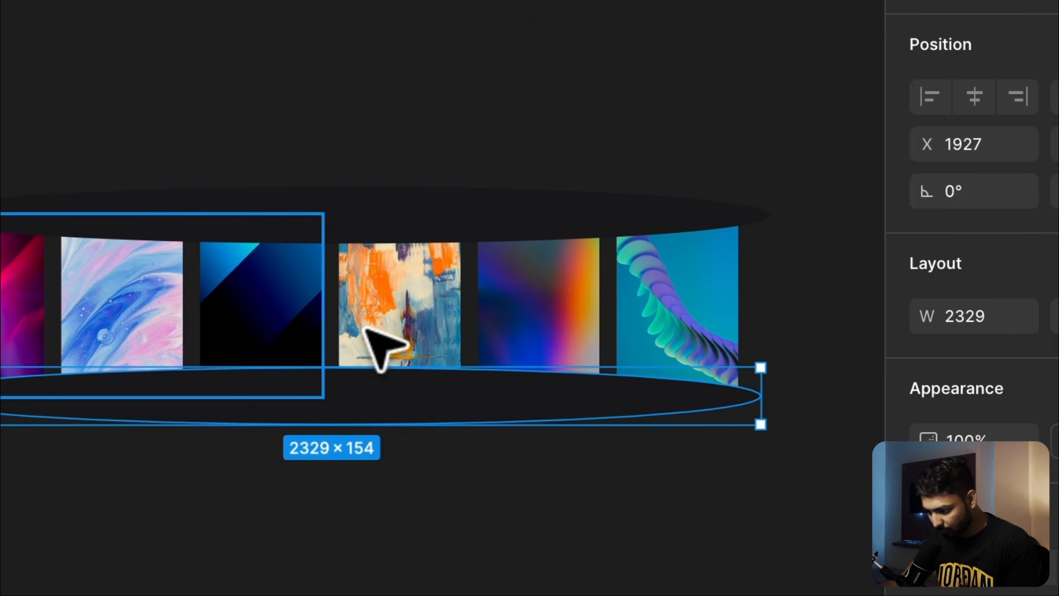
Step: Align the image row and both dark ellipses on their horizontal centres
click(364, 326)
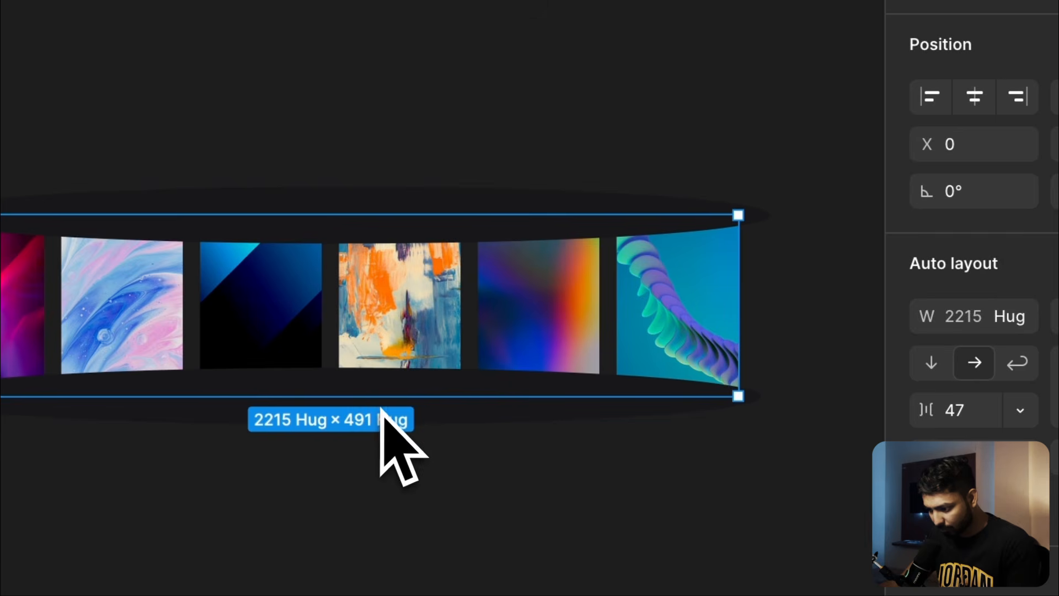
shift+click(393, 423)
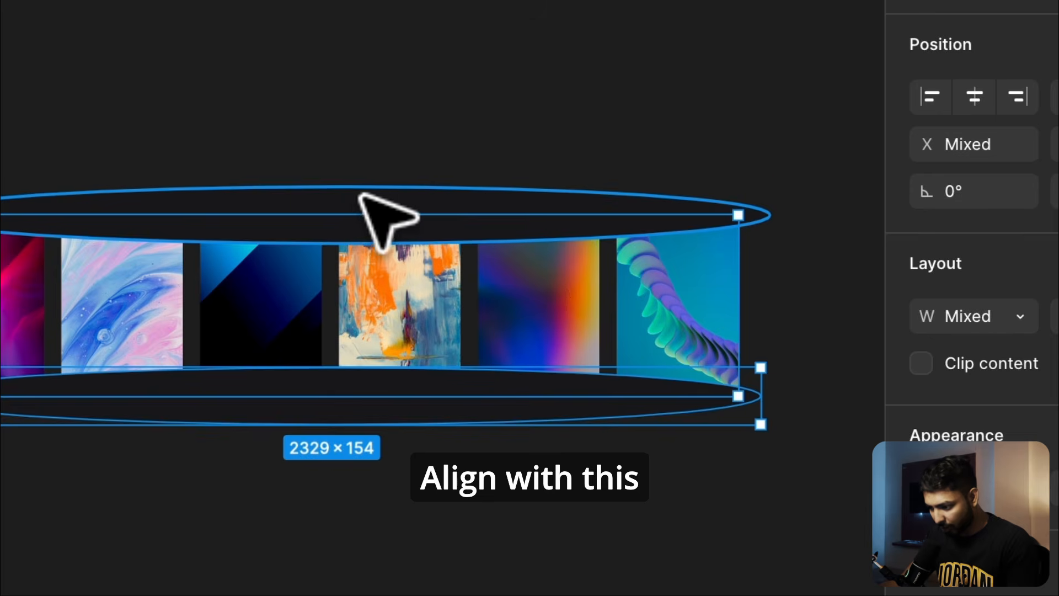
shift+click(361, 194)
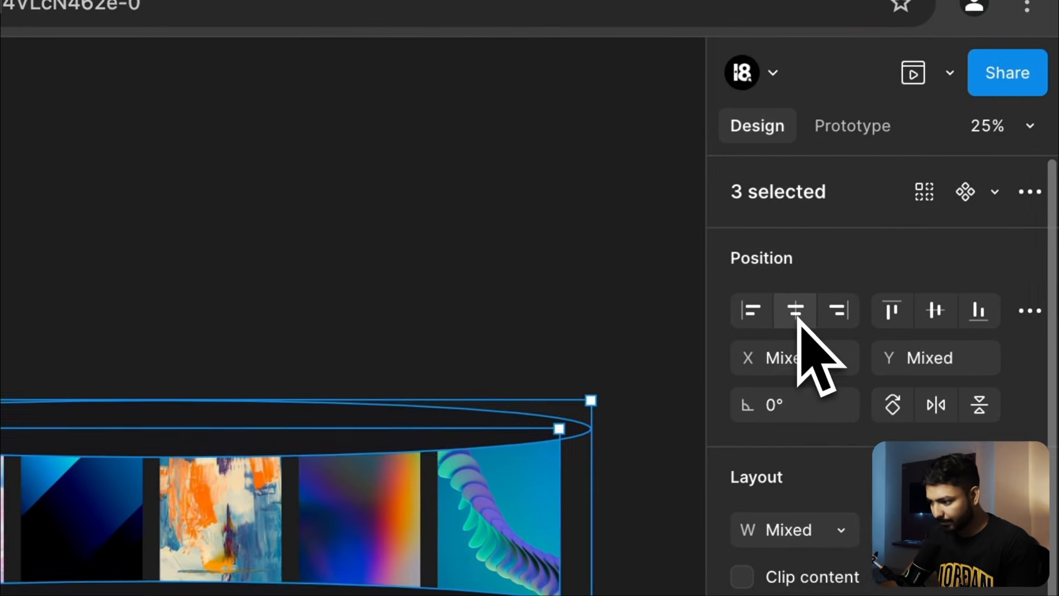
click(95, 279)
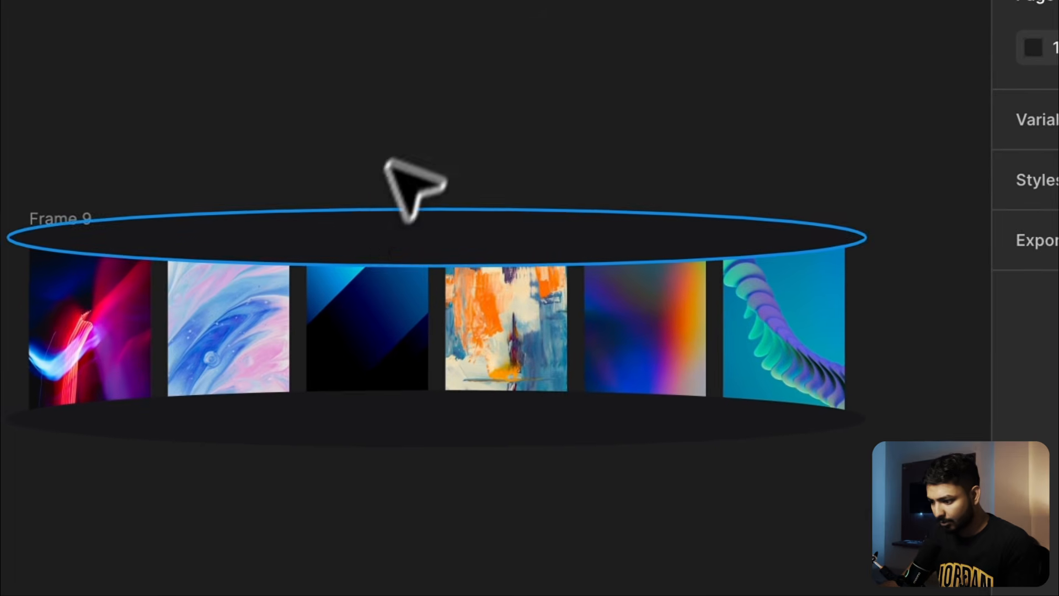
Step: Group the image row with both ellipses and place the group over the hero frame at X 690, Y 91
click(74, 409)
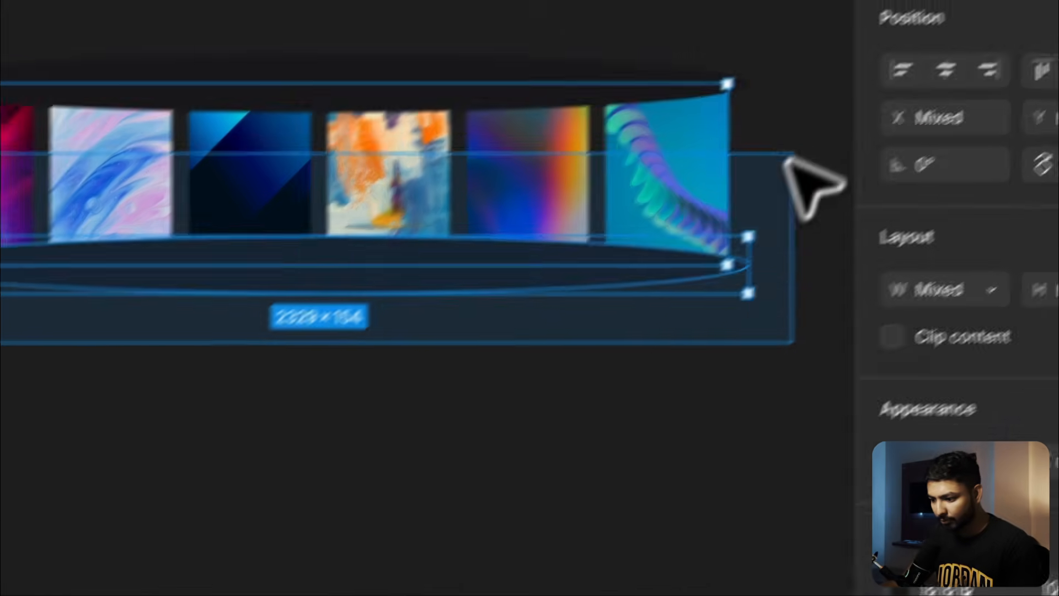
drag(8, 400, 665, 42)
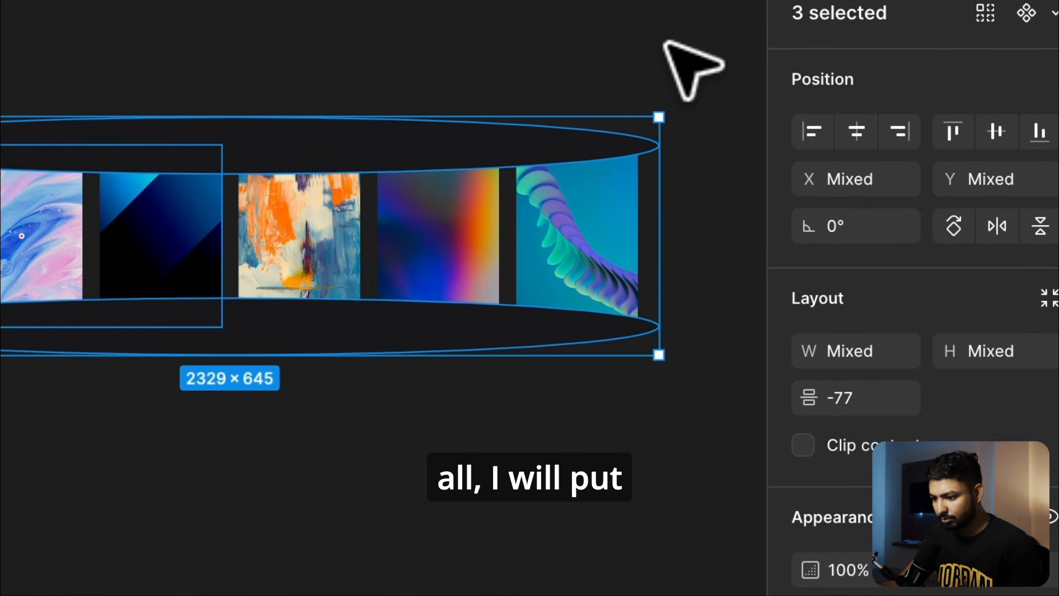
key(super+g)
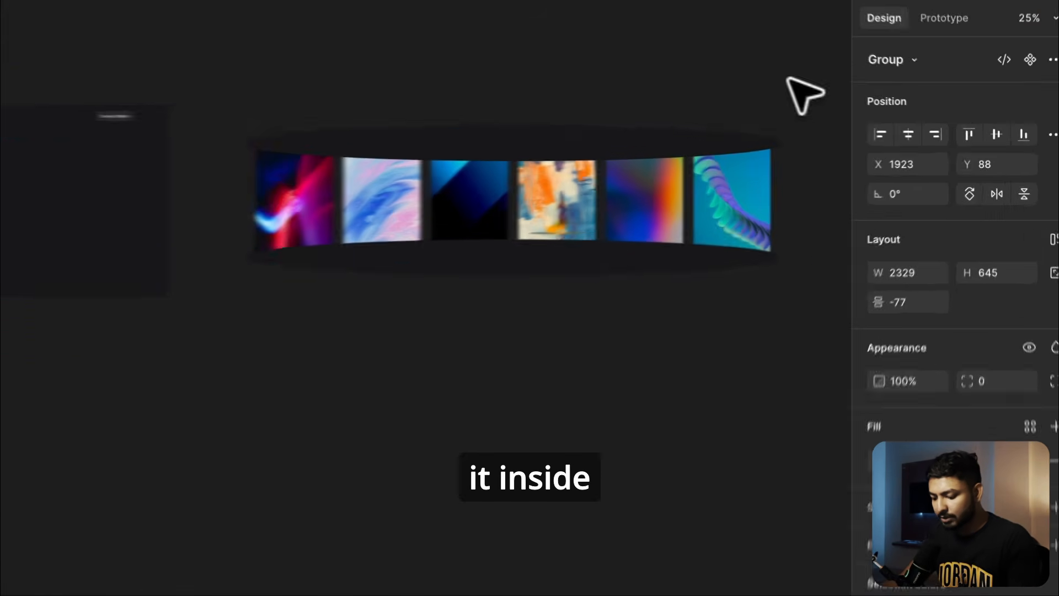
scroll(316, 214, left, 5)
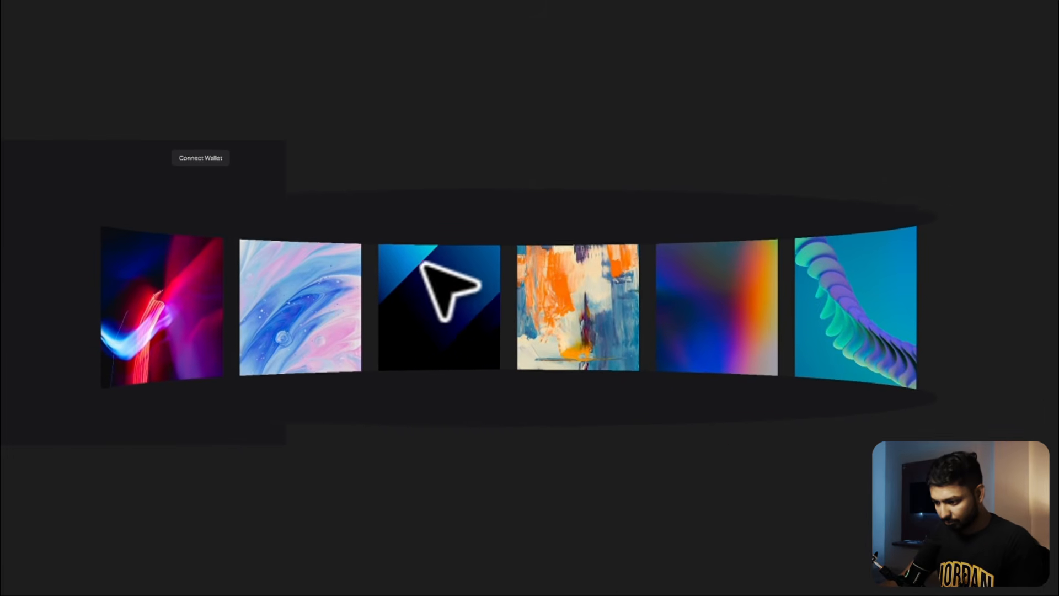
drag(422, 264, 296, 252)
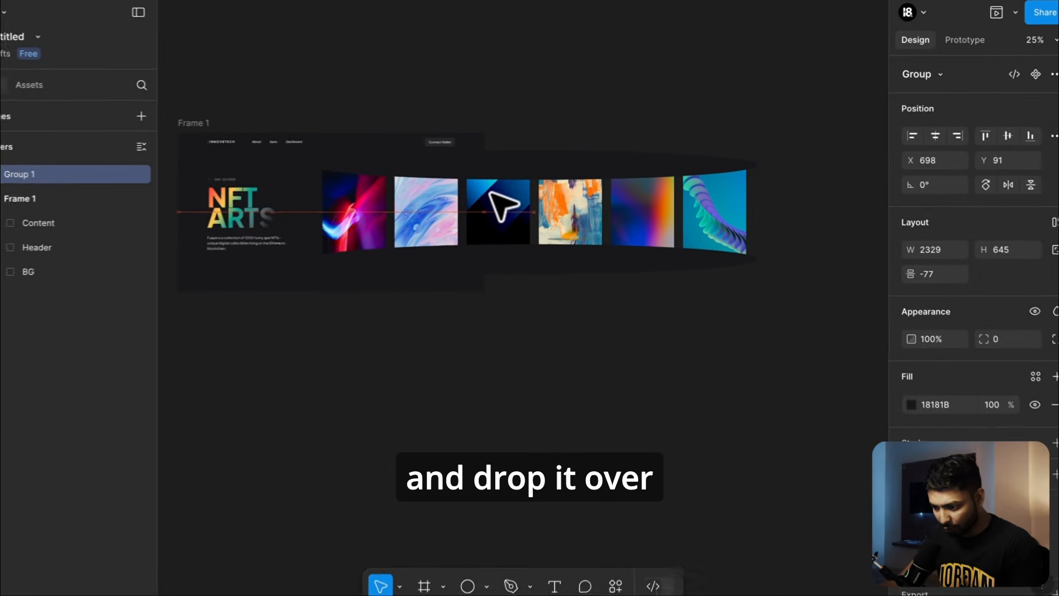
drag(489, 192, 488, 195)
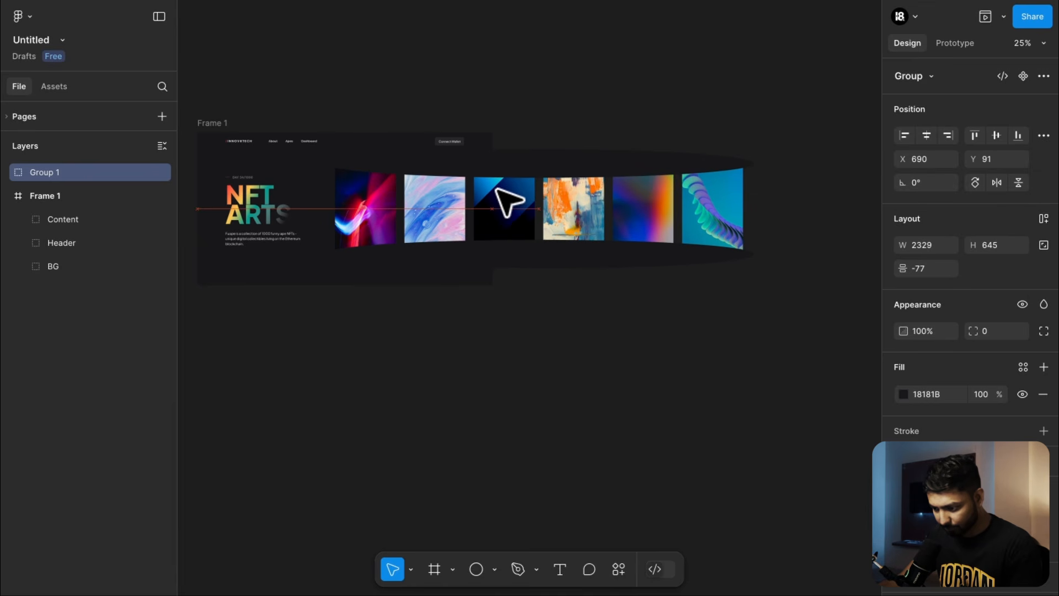
drag(507, 202, 506, 202)
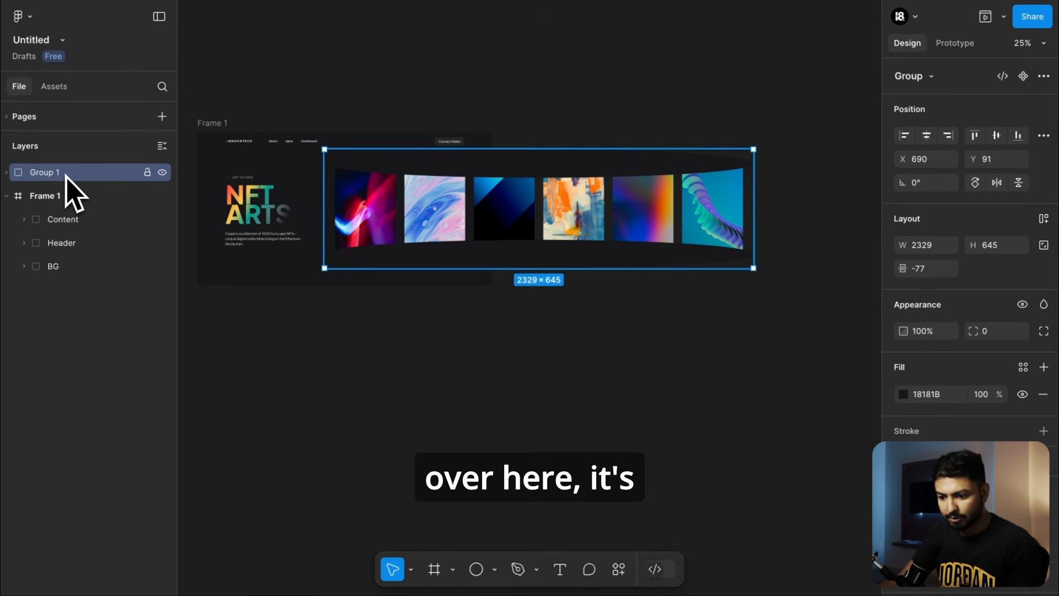
Step: Nest the carousel group inside Frame 1 between the Header and BG layers, and shift it slightly left within the frame
drag(65, 176, 60, 250)
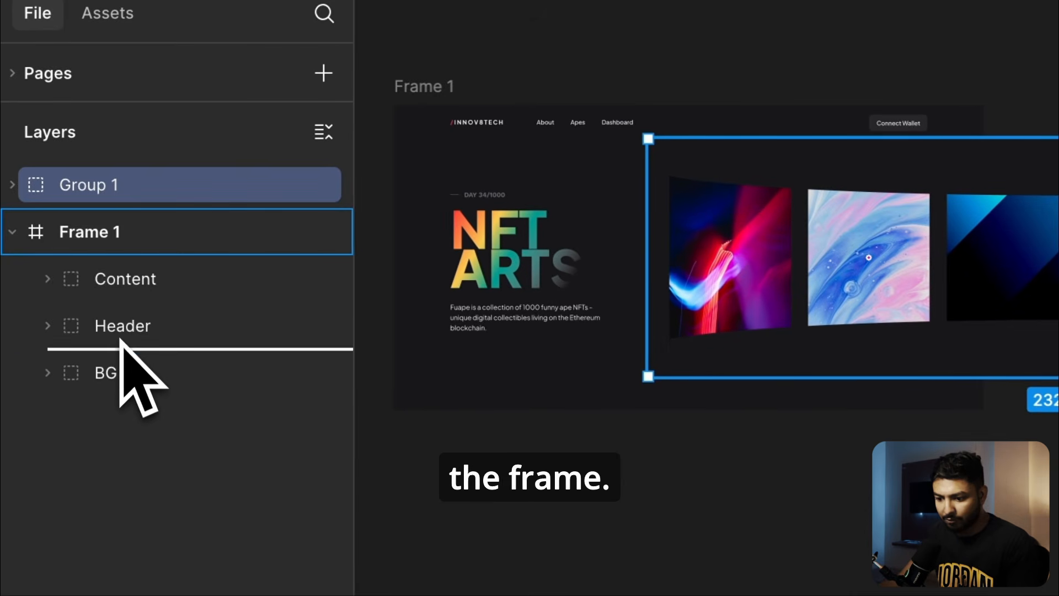
drag(120, 340, 120, 340)
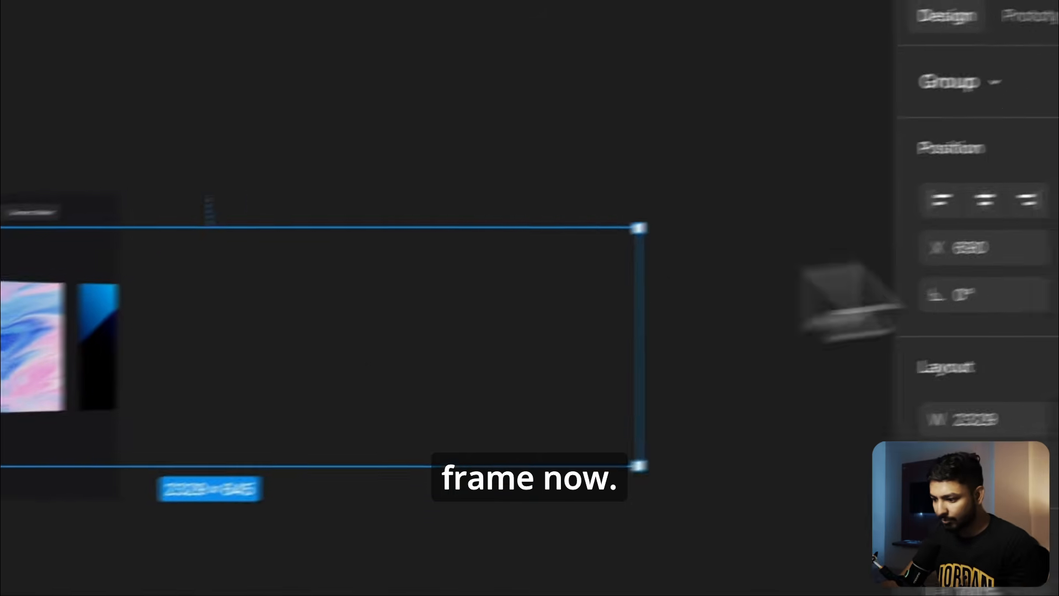
click(936, 226)
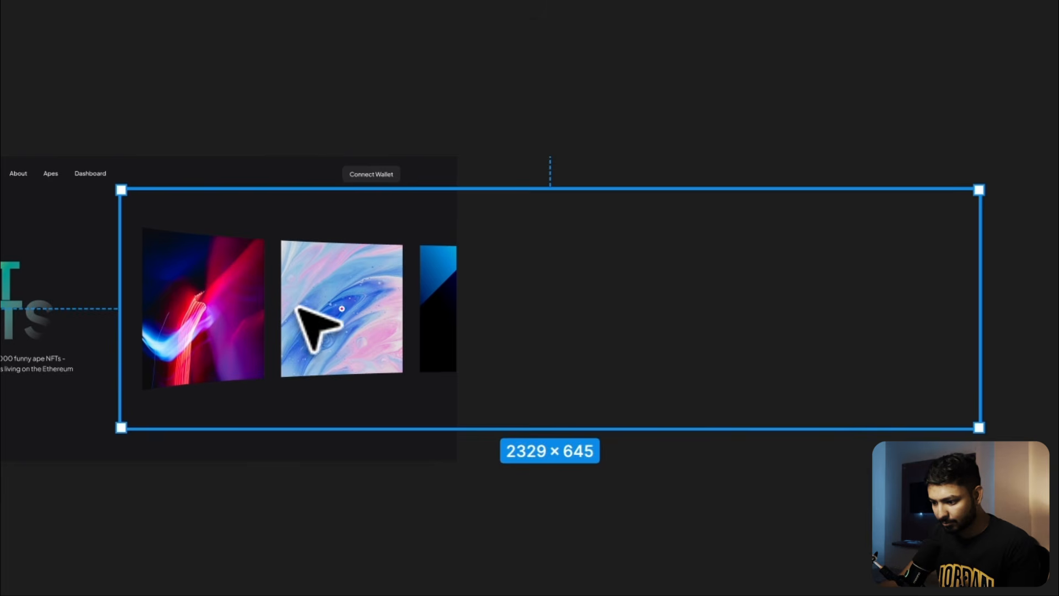
mouse_move(297, 308)
mouse_down()
mouse_move(318, 326)
mouse_move(305, 309)
mouse_up()
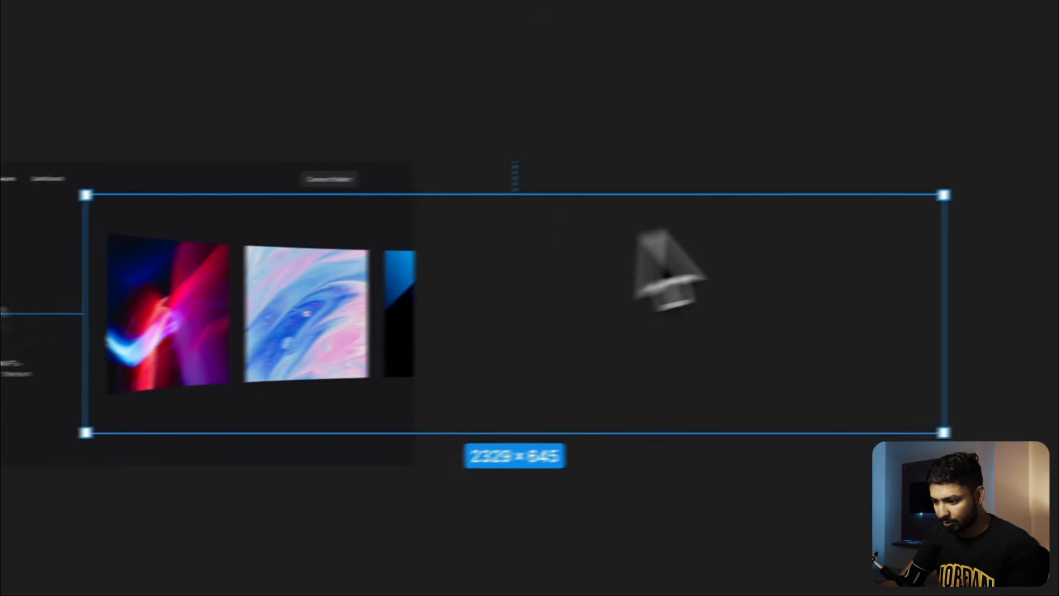
drag(333, 346, 318, 343)
mouse_move(605, 359)
mouse_down()
mouse_move(583, 359)
mouse_move(604, 362)
mouse_up()
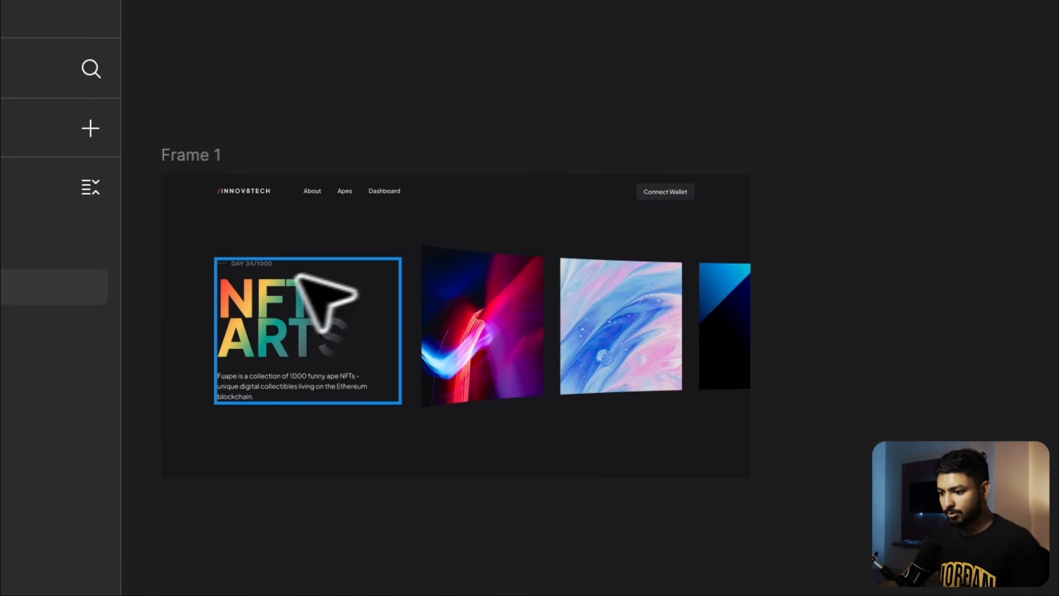
Step: Preview the hero frame's prototype, test scrolling the carousel sideways, and close the preview
scroll(292, 283, left, 10)
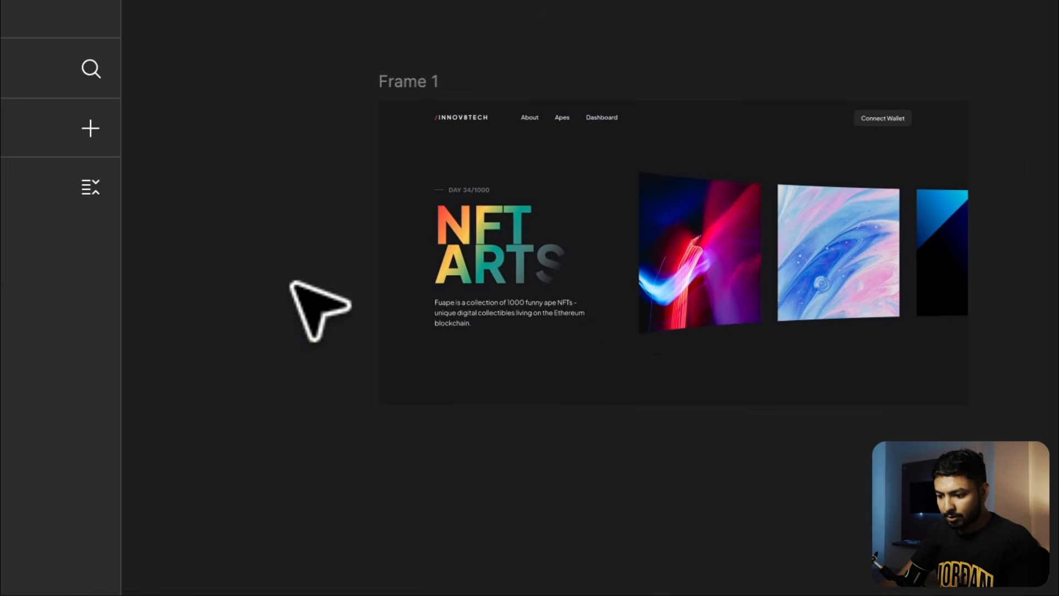
click(489, 151)
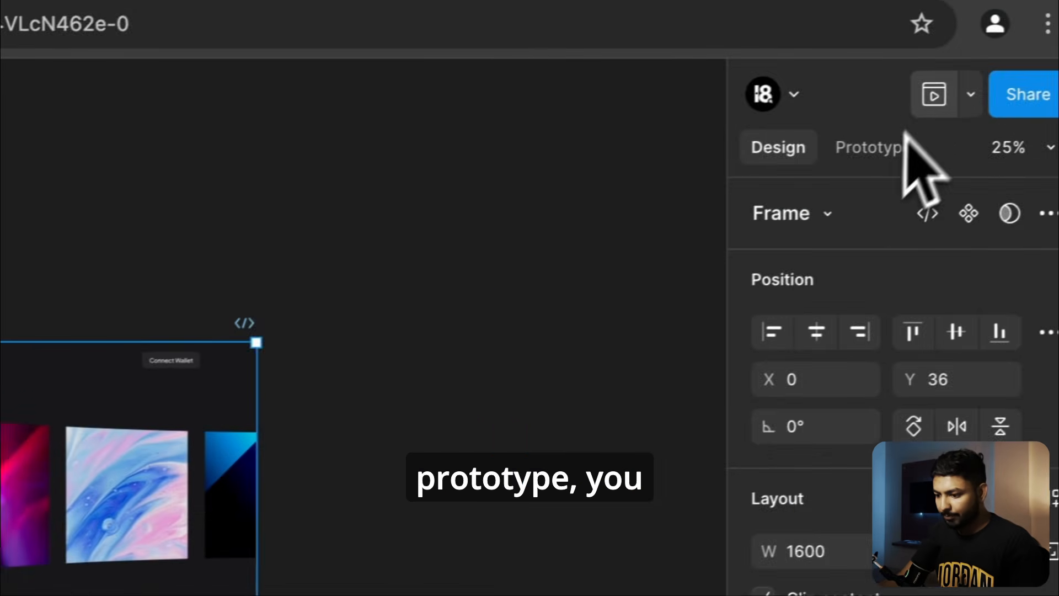
click(933, 94)
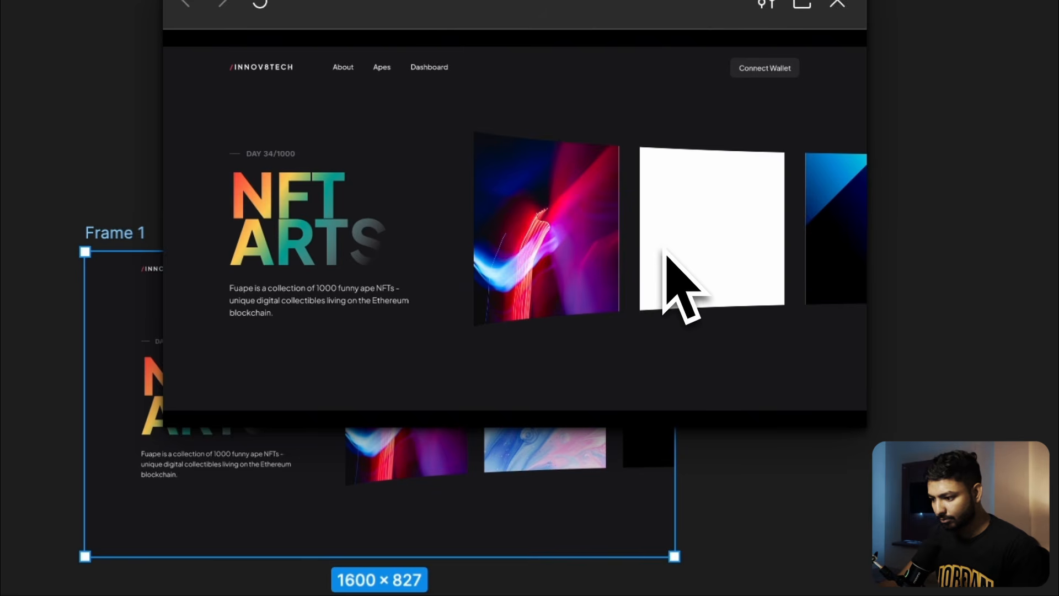
mouse_move(682, 229)
mouse_down()
mouse_move(291, 276)
mouse_move(671, 243)
mouse_up()
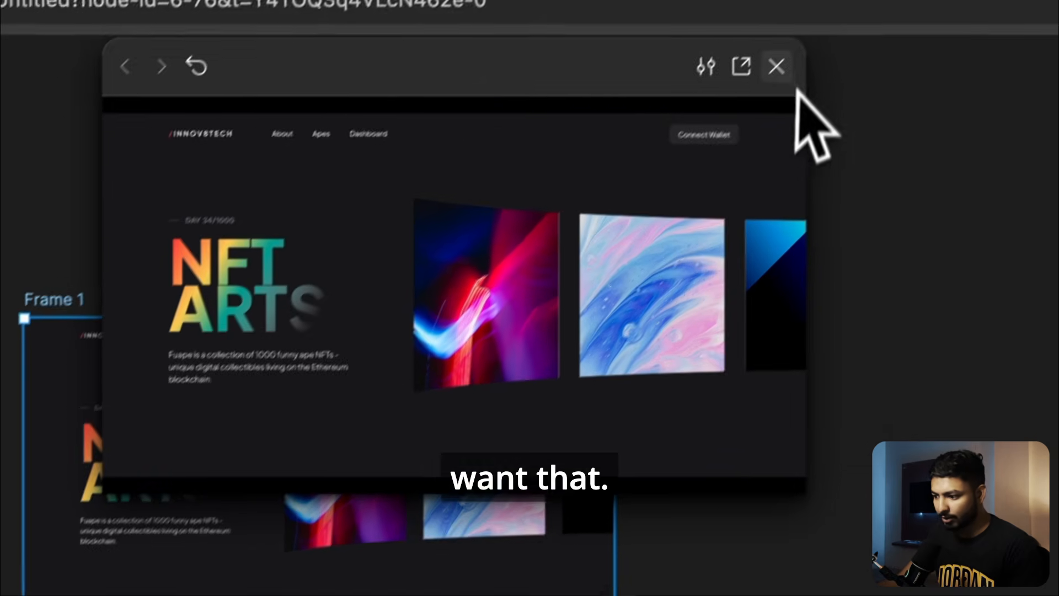
click(837, 3)
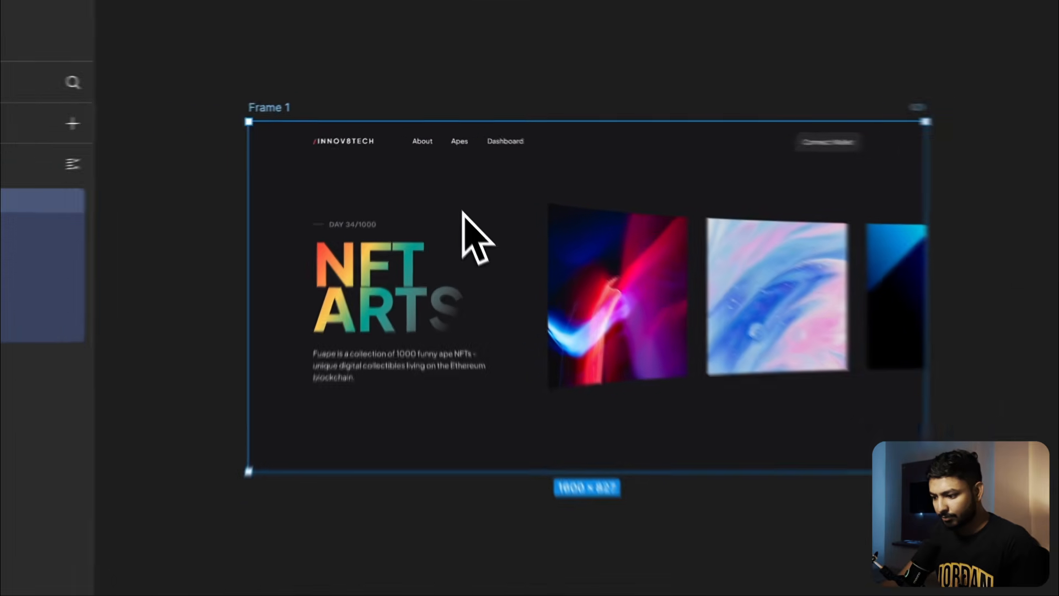
Step: Draw a new frame inside Frame 1 covering its left part with the NFT ARTS text, up to the first image
key(f)
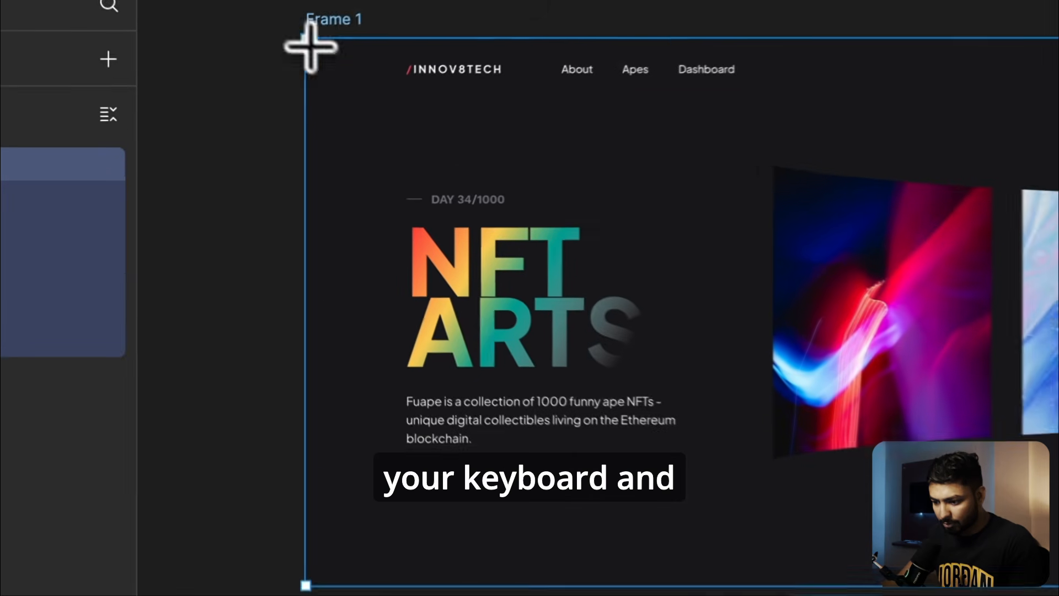
drag(267, 105, 474, 318)
mouse_move(727, 456)
mouse_down()
mouse_move(485, 367)
mouse_move(335, 296)
mouse_move(324, 307)
mouse_move(312, 300)
mouse_up()
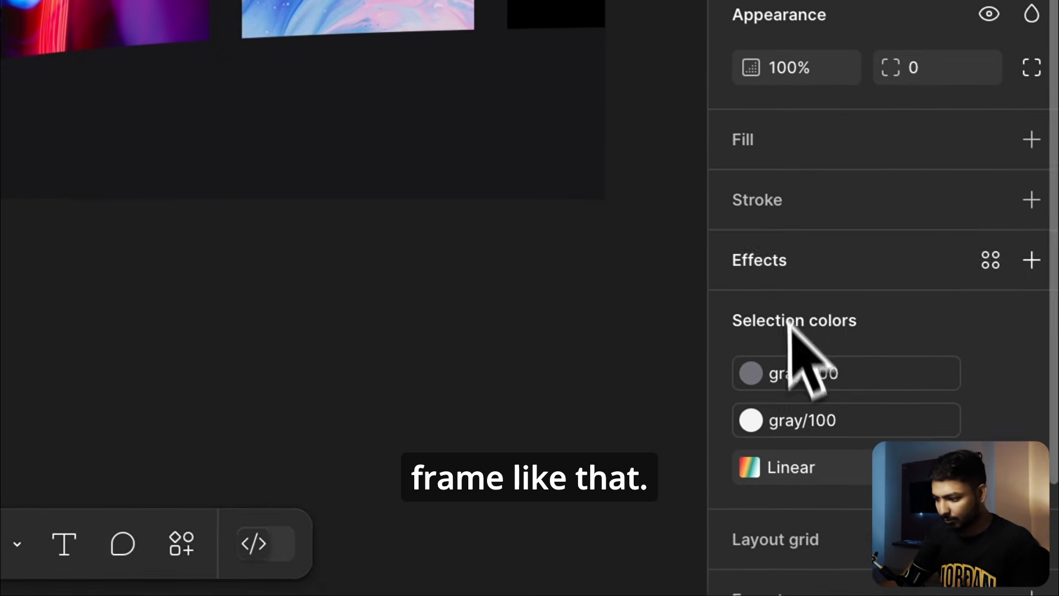
Step: Fill the new text-area frame with the hero frame's sampled dark background colour
click(1028, 139)
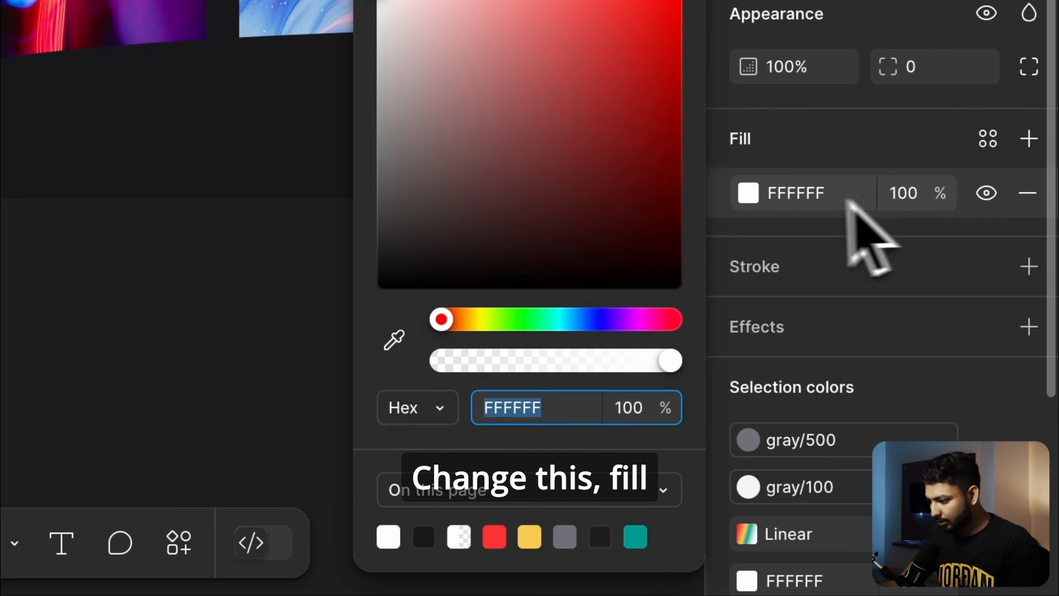
click(749, 192)
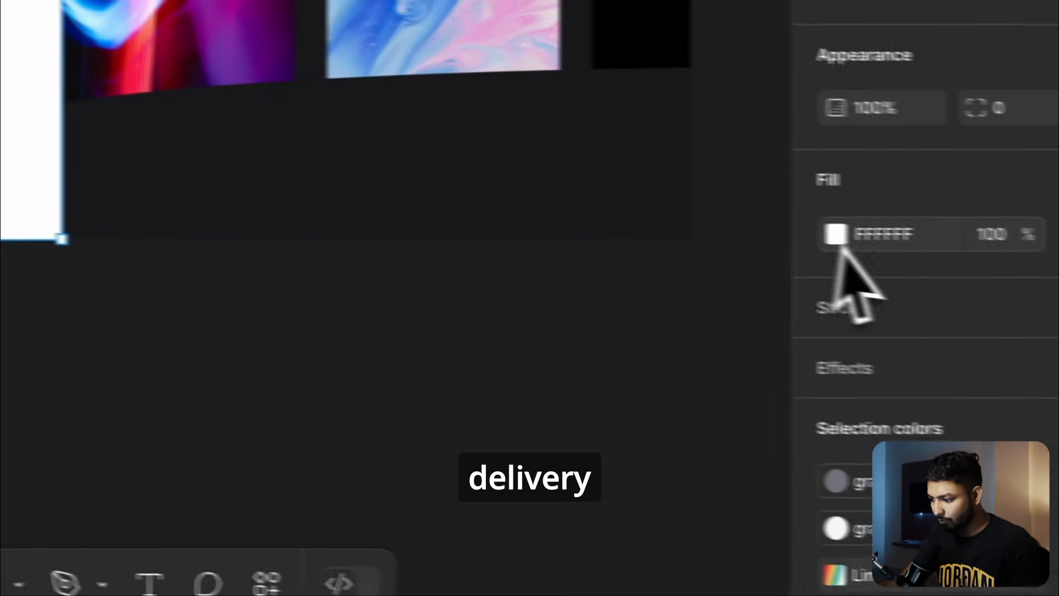
click(836, 236)
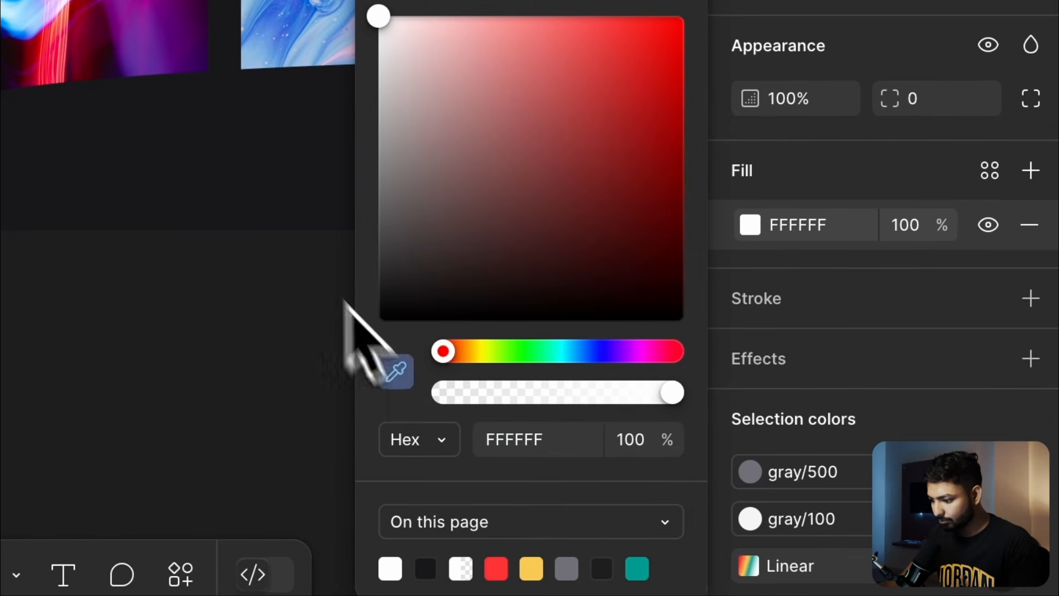
click(395, 370)
click(254, 169)
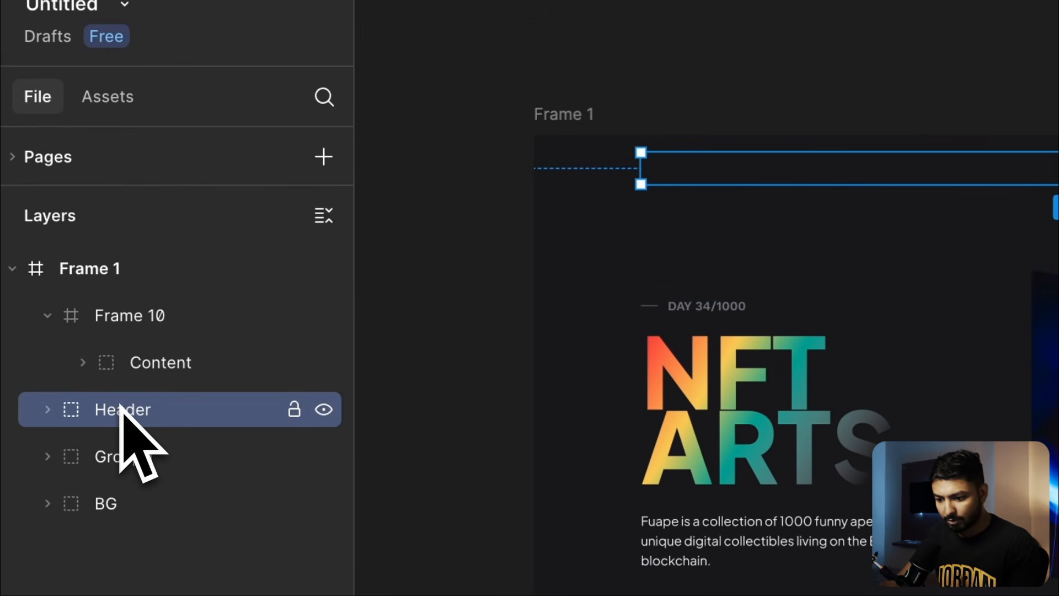
Step: Move the Header layer above Frame 10 in the layer order of Frame 1
drag(102, 413, 99, 294)
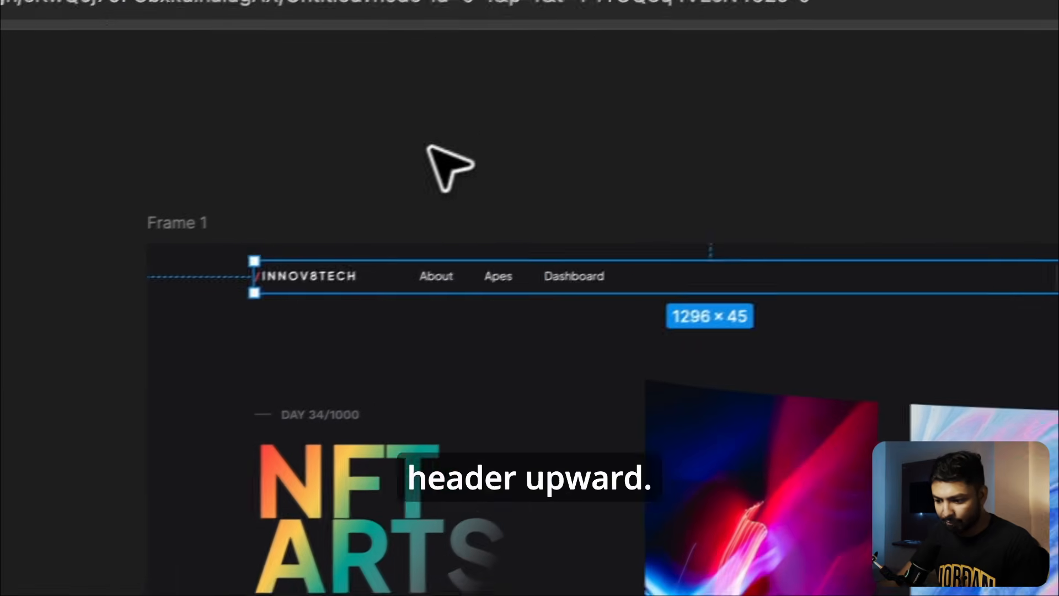
Step: Present the prototype of Frame 1 and set its scaling to Fit width and height
click(428, 147)
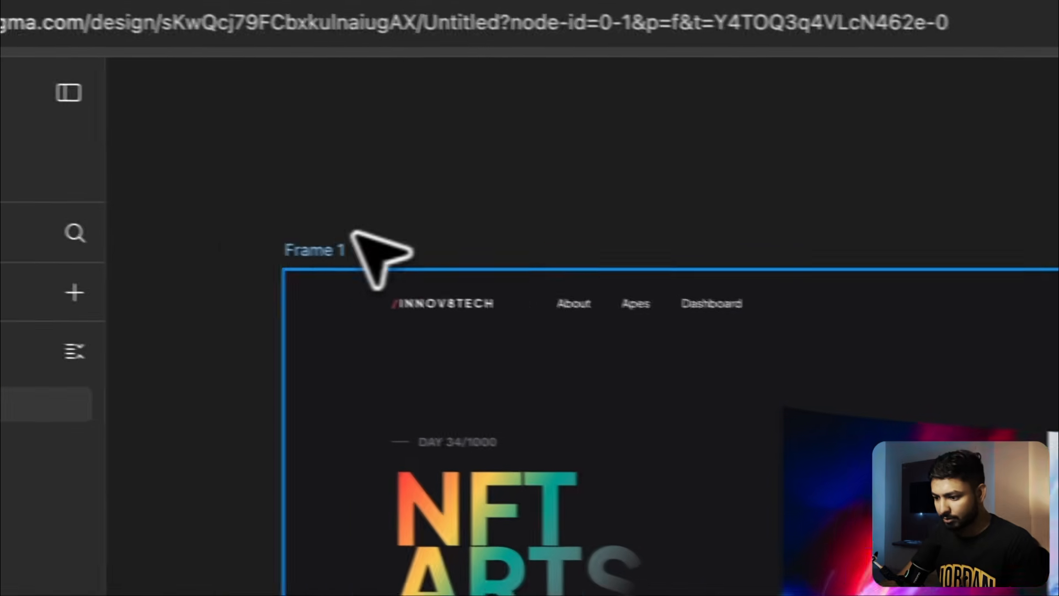
click(194, 214)
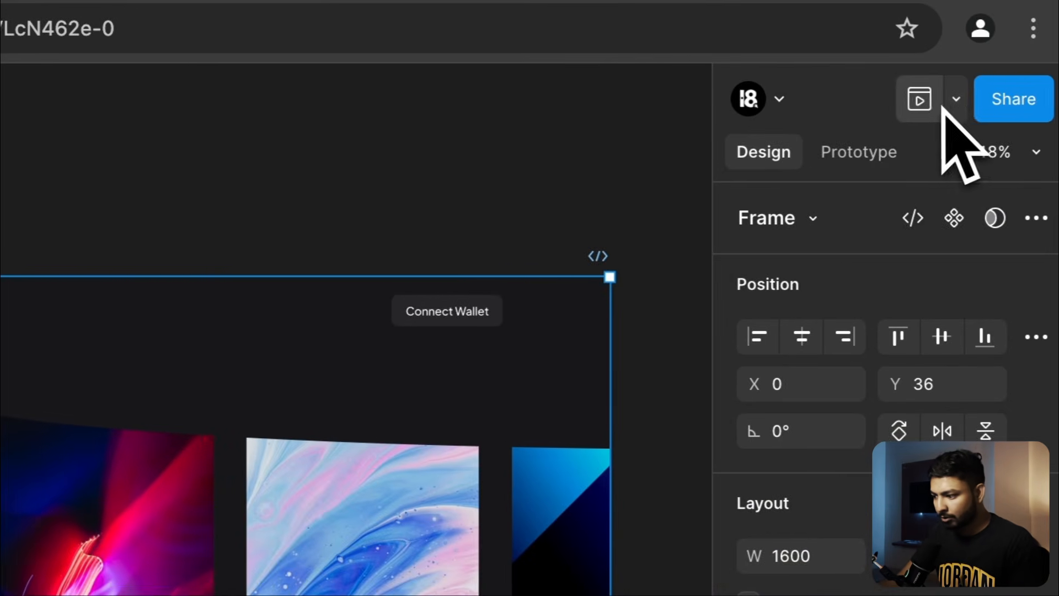
click(950, 100)
click(892, 160)
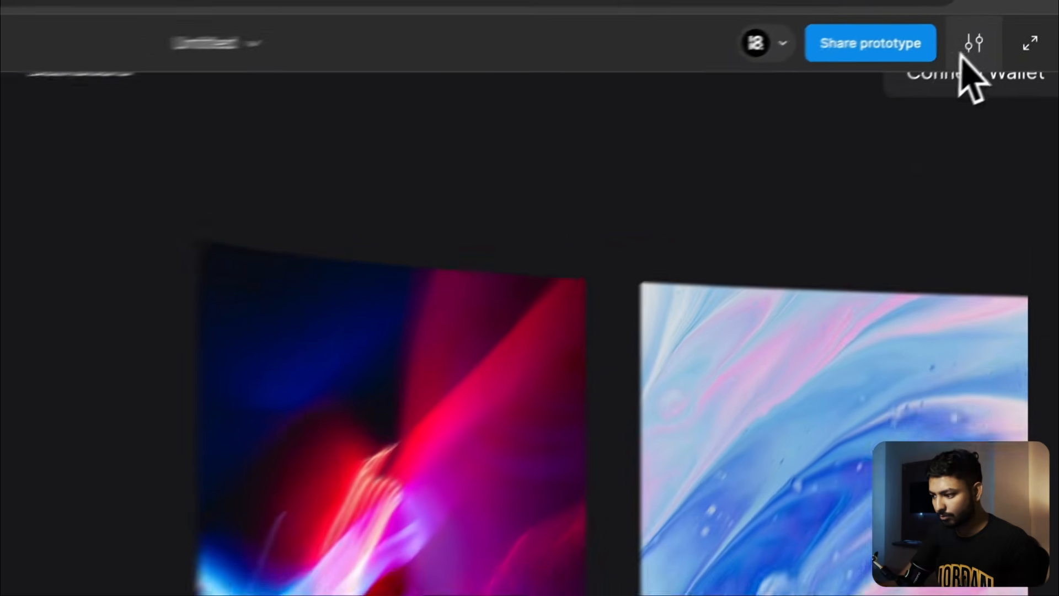
click(1005, 17)
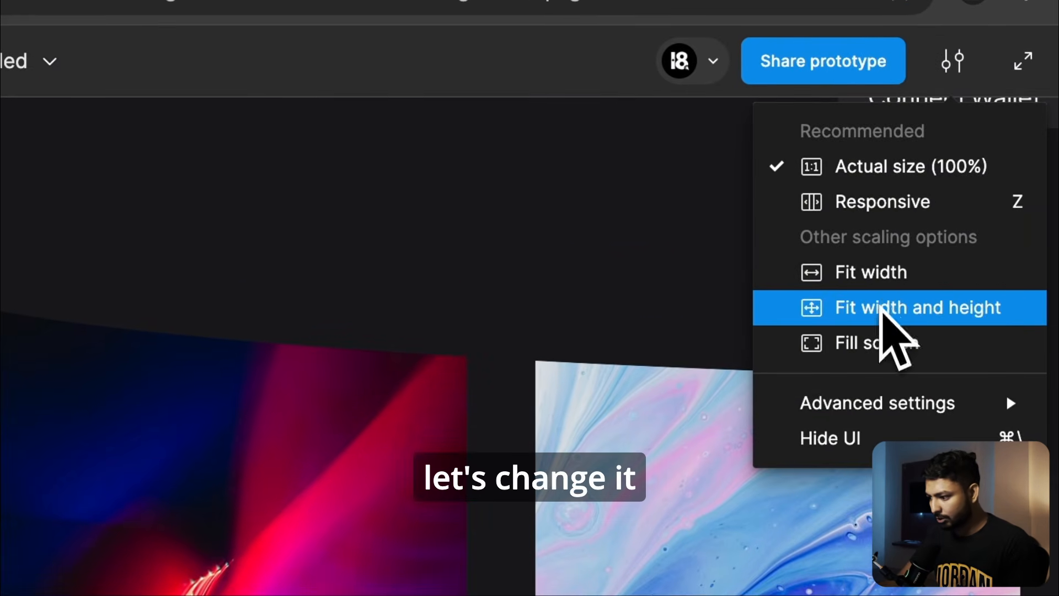
click(880, 308)
Step: Test scrolling the image carousel forward and back behind the NFT ARTS text area in the prototype
drag(856, 283, 666, 313)
drag(844, 296, 690, 308)
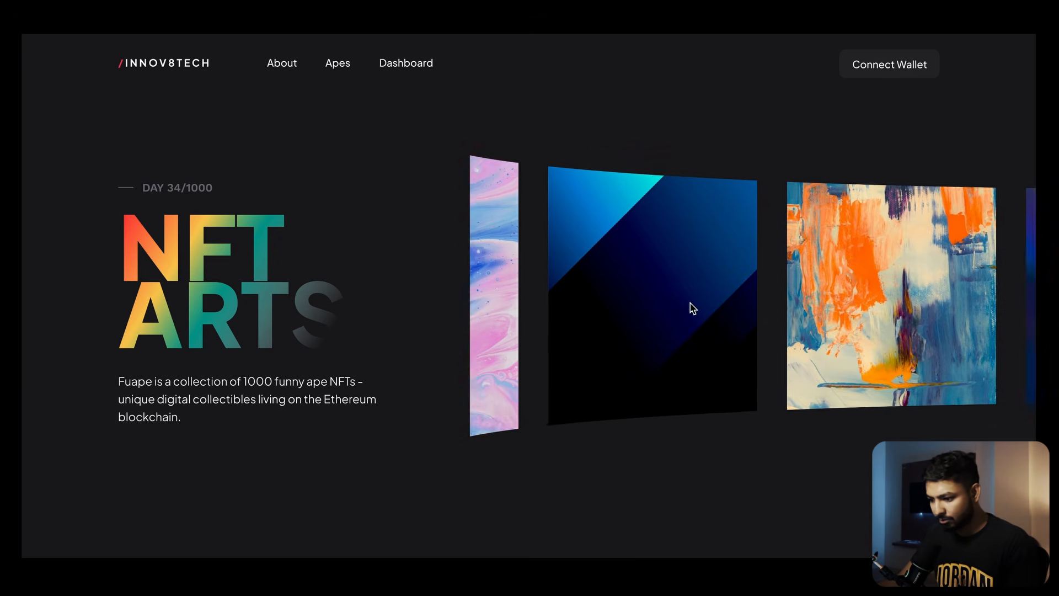
drag(771, 289, 657, 297)
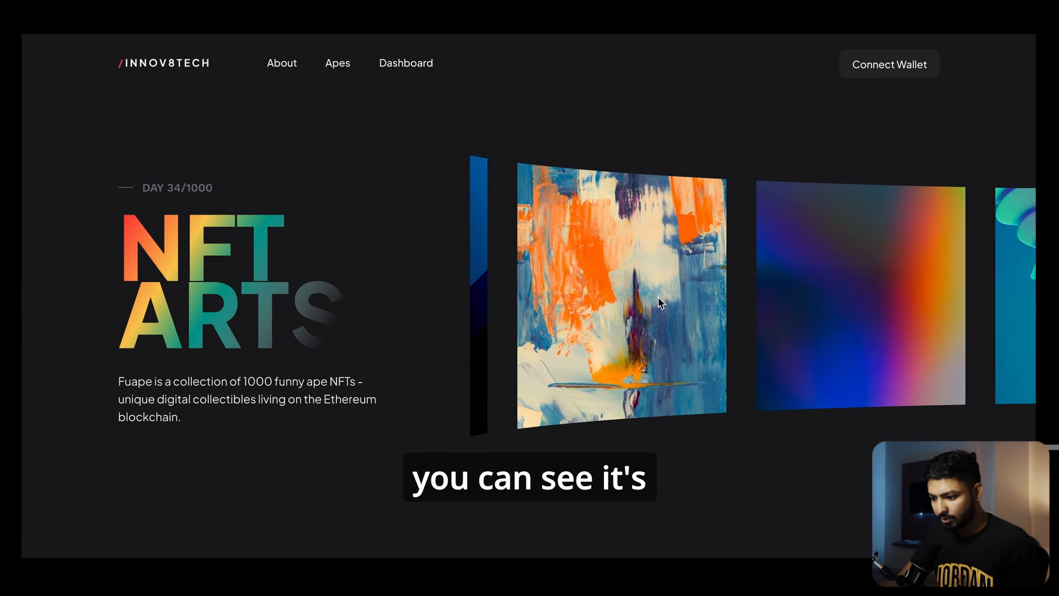
mouse_move(789, 289)
mouse_down()
mouse_move(601, 312)
mouse_move(684, 312)
mouse_up()
drag(584, 311, 675, 312)
drag(586, 307, 728, 307)
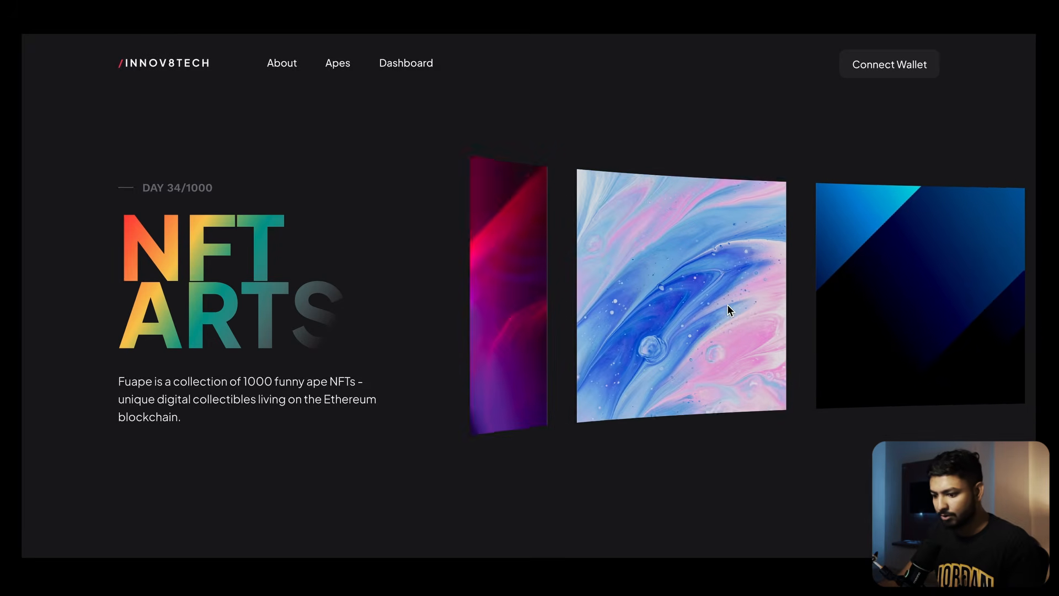